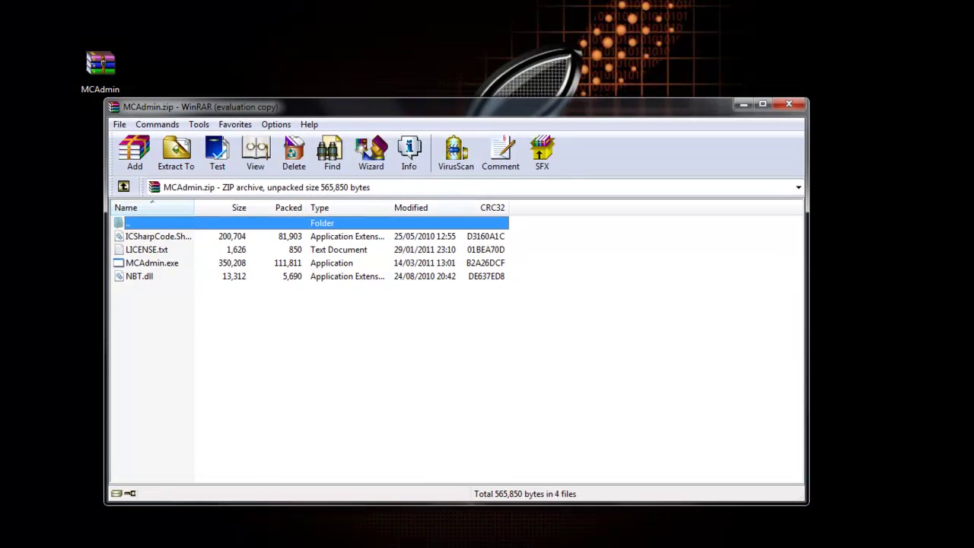
Step: Dismiss the WinRAR evaluation reminder to reveal the four files in MCAdmin.zip
{"action": "key", "text": "Escape"}
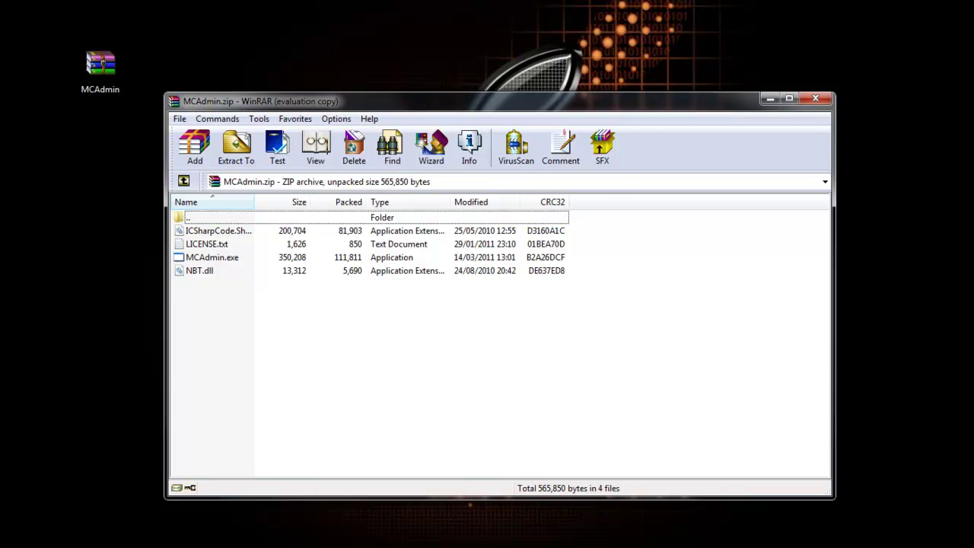
Step: Create a new desktop folder named MCAdmin
{"action": "right_click", "coordinate": [210, 67]}
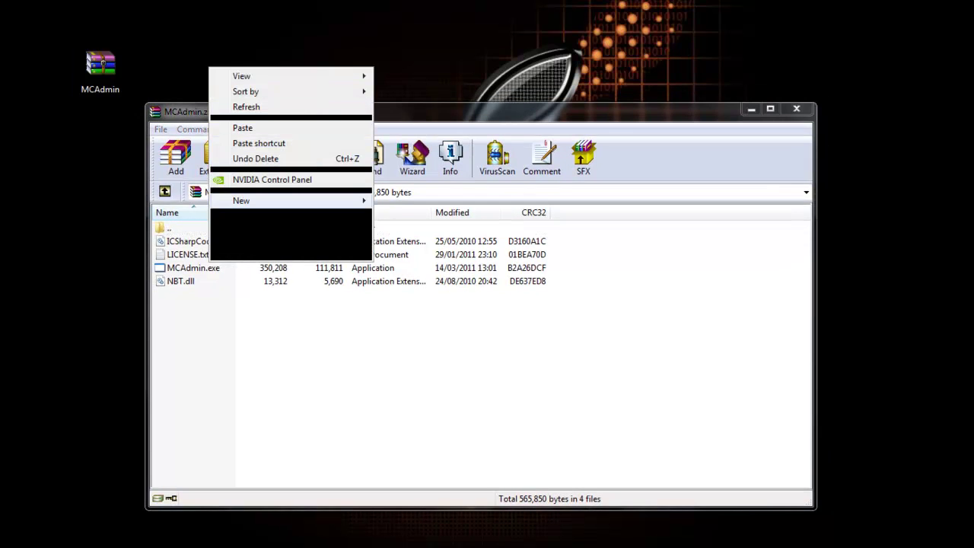
{"action": "mouse_move", "coordinate": [251, 201]}
{"action": "left_click", "coordinate": [400, 199]}
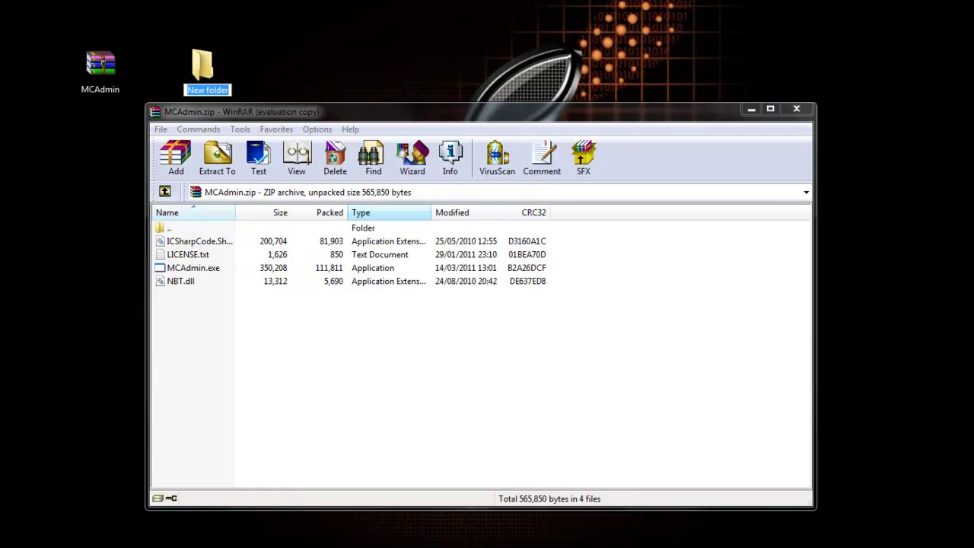
{"action": "type", "text": "MCAdmin"}
{"action": "key", "text": "Return"}
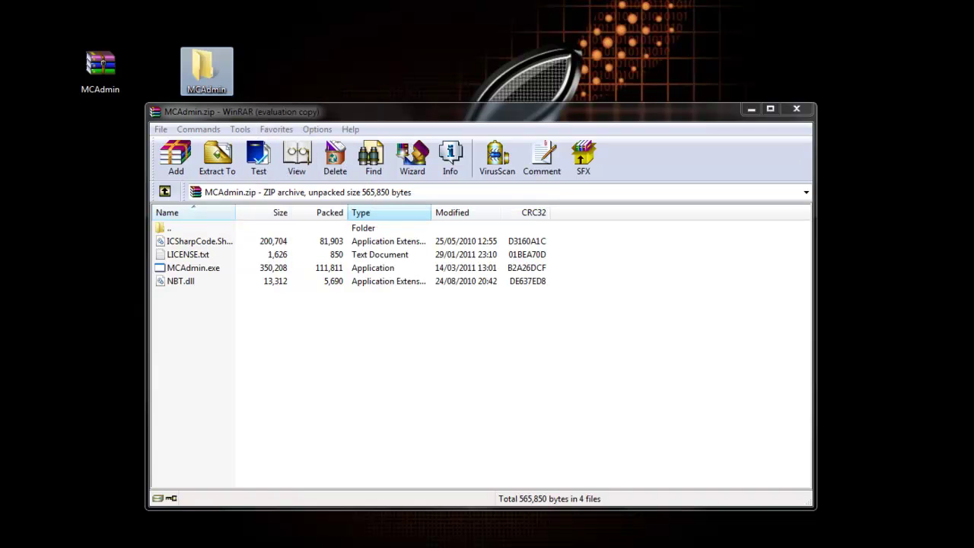
Step: Extract all four archive files into the MCAdmin folder and close WinRAR
{"action": "left_click", "coordinate": [183, 293]}
{"action": "key", "text": "ctrl+a"}
{"action": "left_click", "coordinate": [216, 156]}
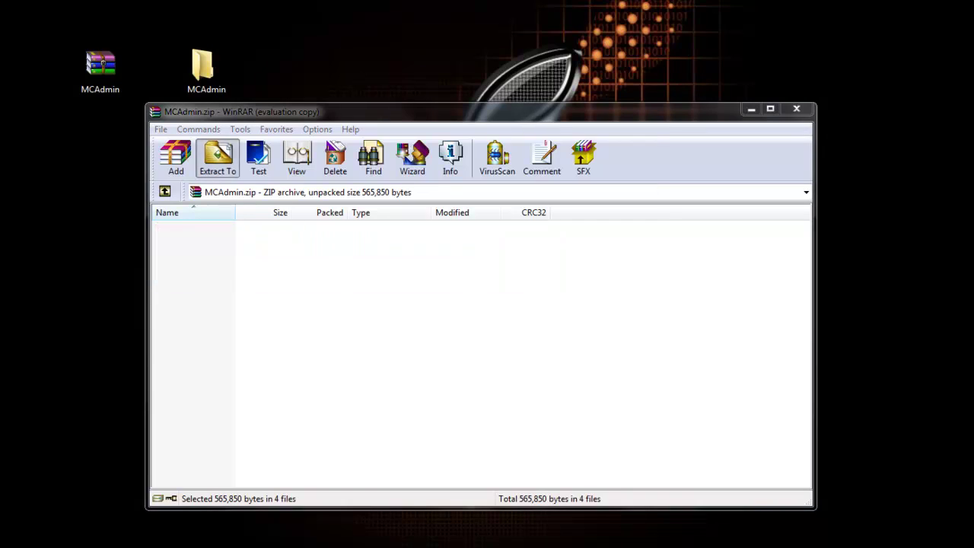
{"action": "left_click", "coordinate": [517, 352]}
{"action": "left_click", "coordinate": [512, 456]}
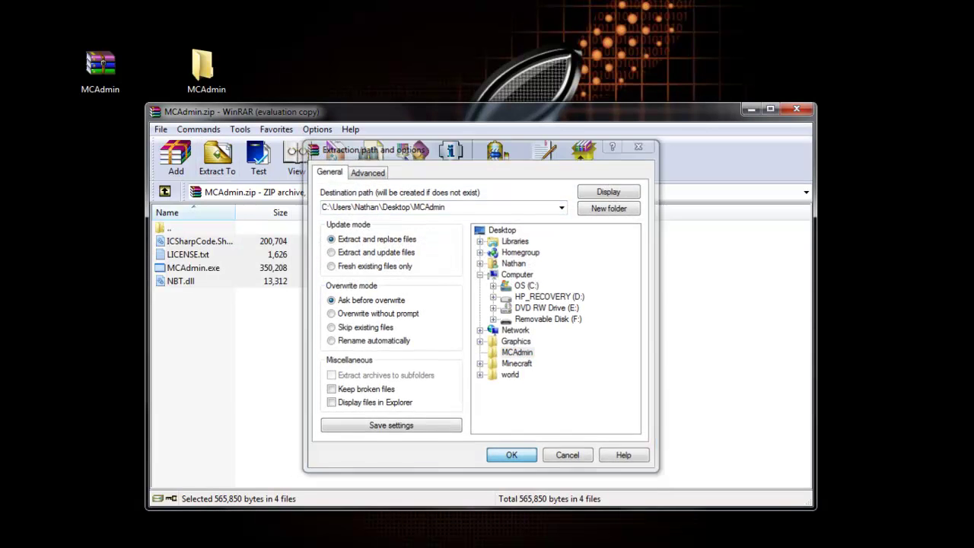
{"action": "left_click", "coordinate": [796, 108]}
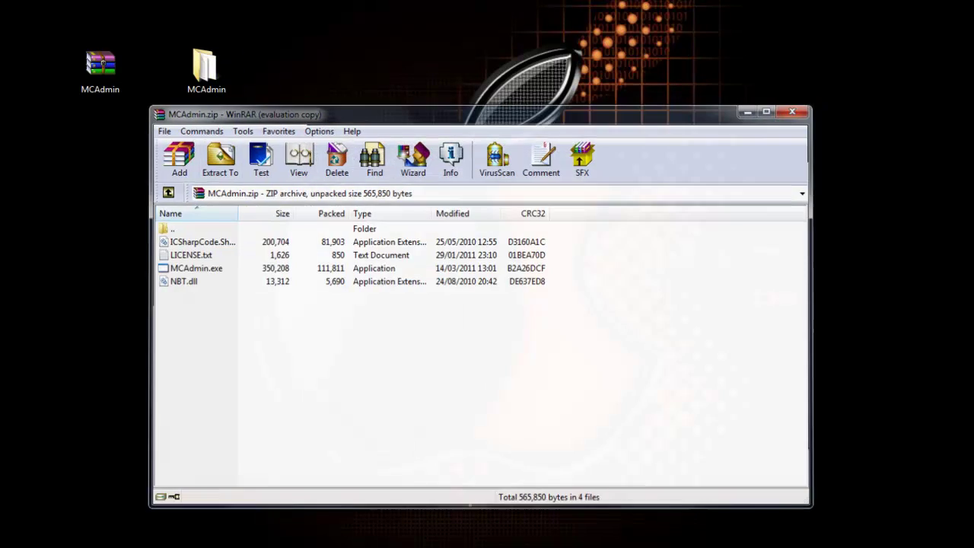
Step: Place the MCAdmin folder beside the archive on the desktop and open it
{"action": "left_click_drag", "start_coordinate": [206, 68], "coordinate": [152, 69]}
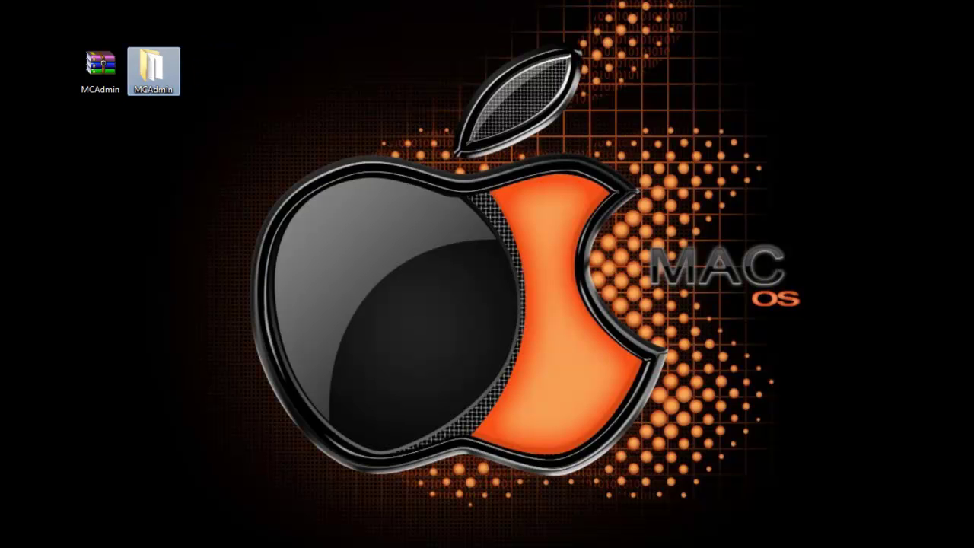
{"action": "left_click_drag", "start_coordinate": [58, 40], "coordinate": [226, 110]}
{"action": "double_click", "coordinate": [152, 68]}
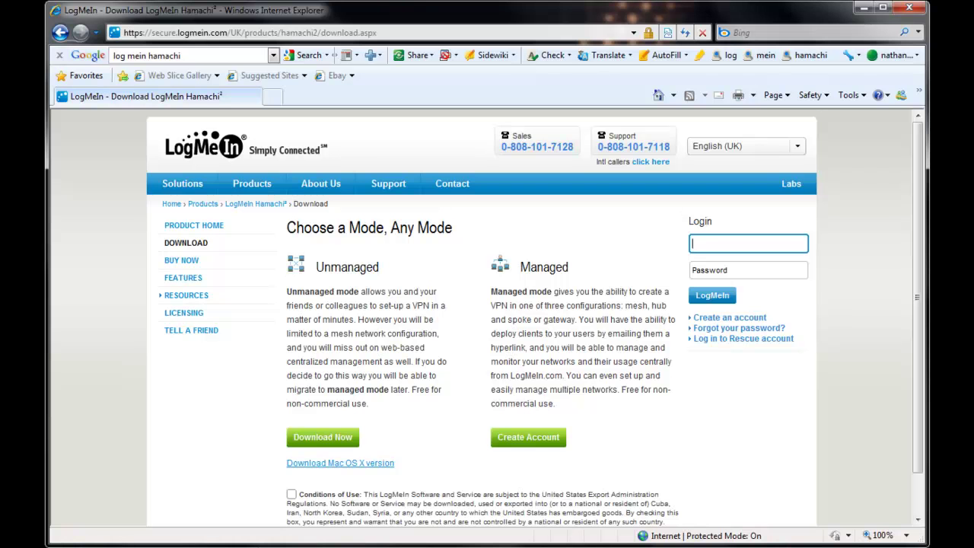
Step: Accept the Conditions of Use and save hamachi.msi from the LogMeIn page
{"action": "scroll", "coordinate": [487, 317], "scroll_direction": "down", "scroll_amount": 1}
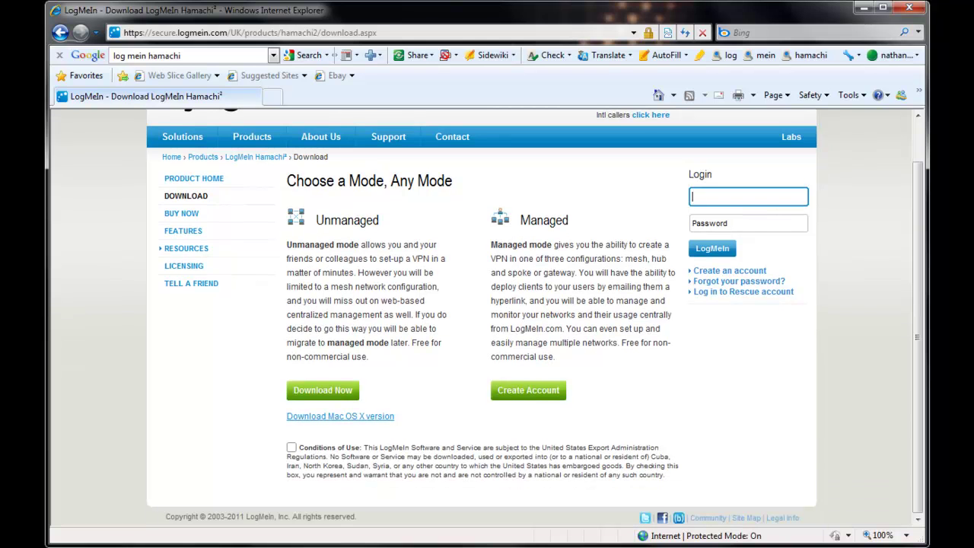
{"action": "left_click", "coordinate": [291, 446]}
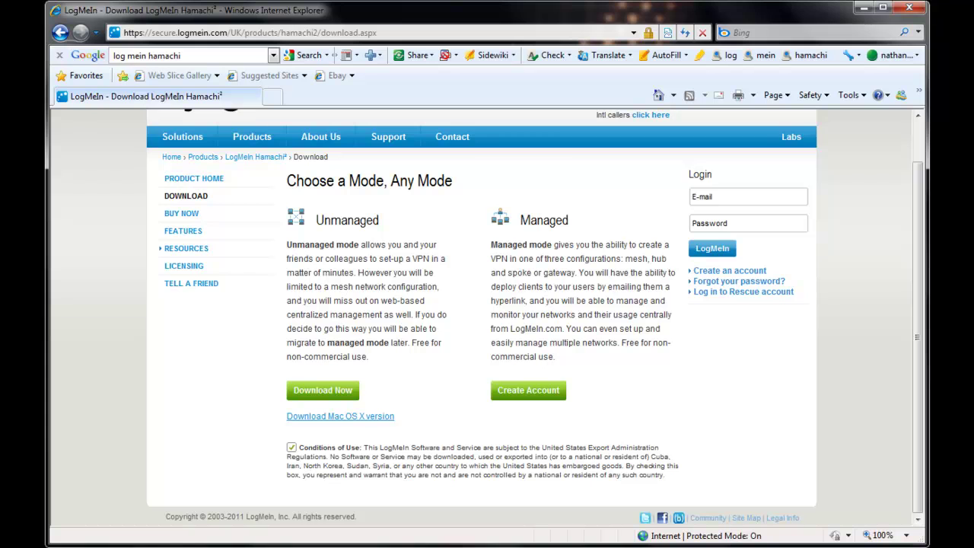
{"action": "left_click", "coordinate": [323, 390]}
{"action": "left_click", "coordinate": [571, 277]}
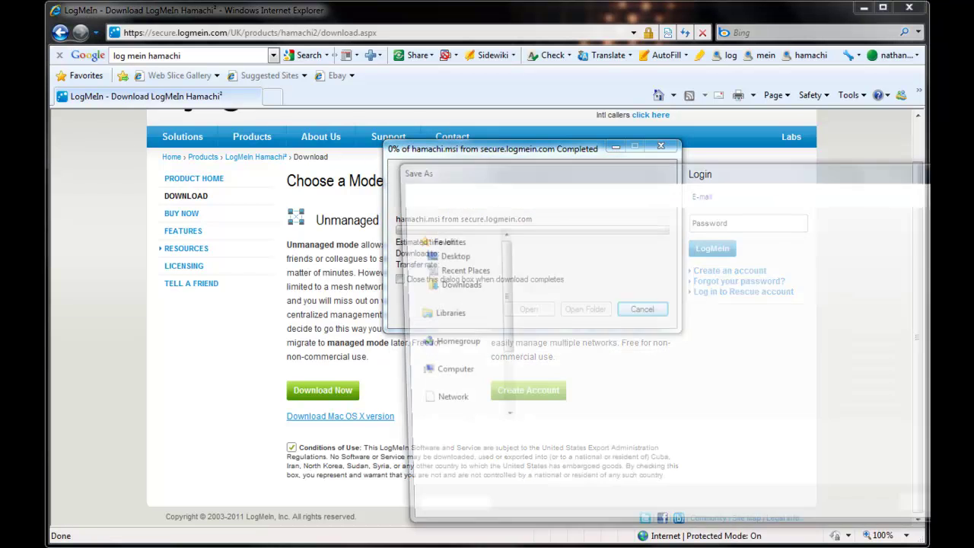
{"action": "key", "text": "Return"}
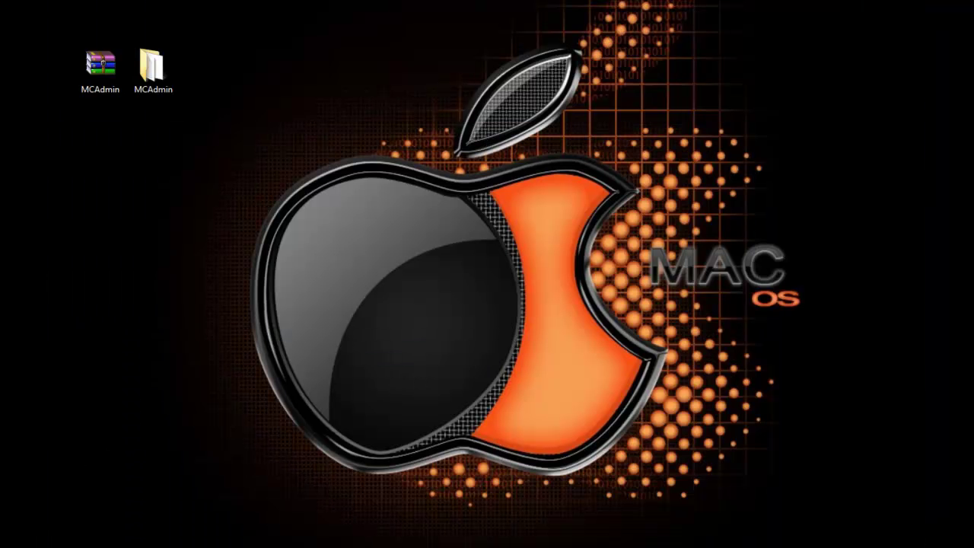
Step: Run hamachi.msi and keep English as the installer language
{"action": "double_click", "coordinate": [206, 68]}
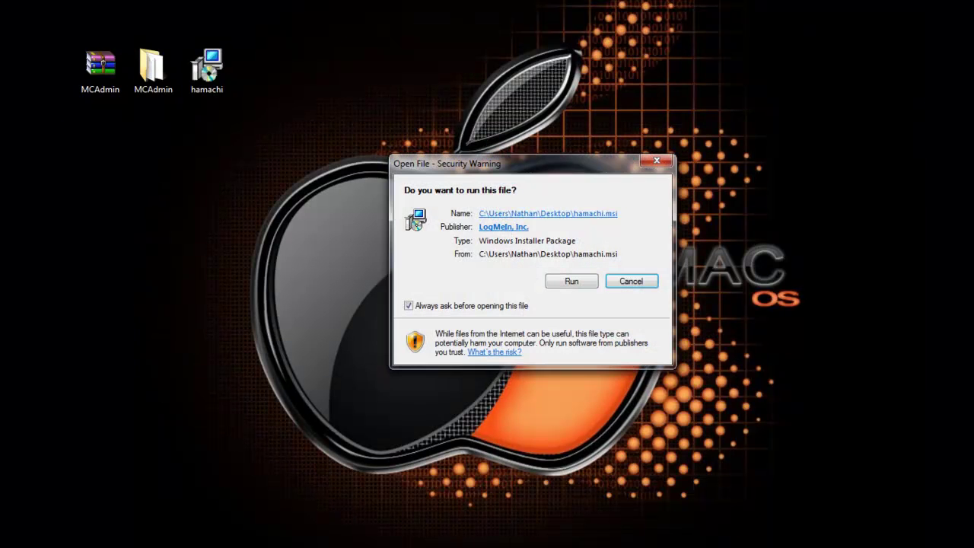
{"action": "key", "text": "Return"}
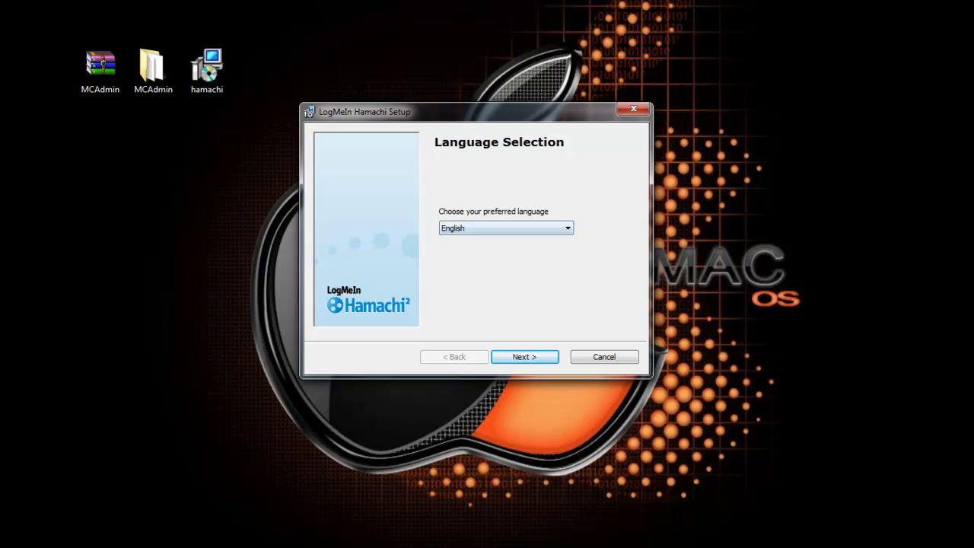
{"action": "key", "text": "alt+Down"}
{"action": "key", "text": "Up"}
{"action": "key", "text": "Down"}
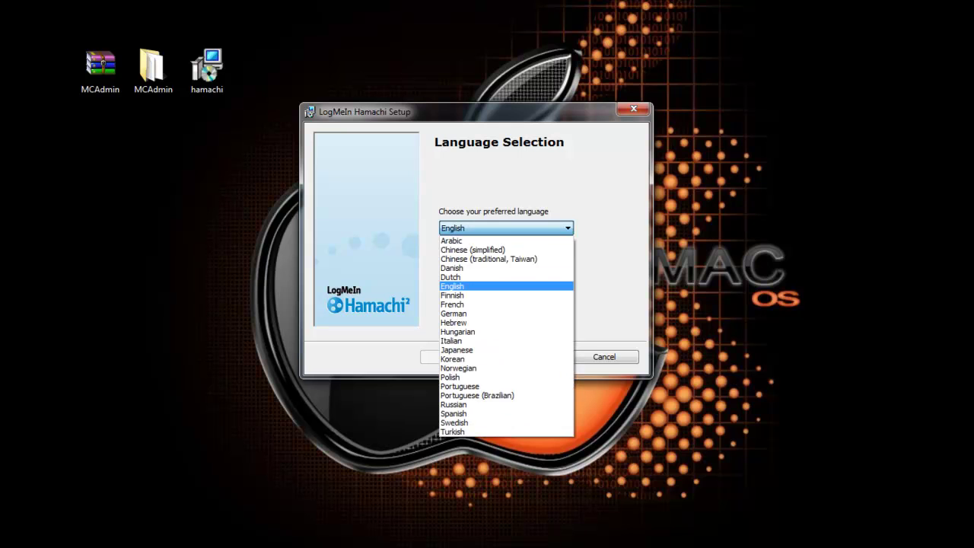
{"action": "key", "text": "Return"}
{"action": "key", "text": "Tab"}
{"action": "key", "text": "Return"}
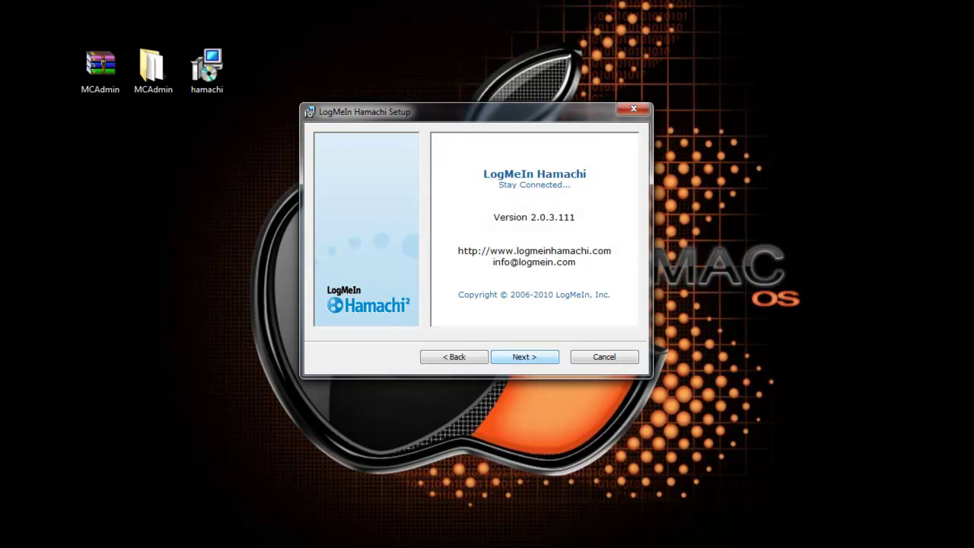
Step: Install Hamachi with a desktop shortcut, then finish setup and launch it
{"action": "key", "text": "Return"}
{"action": "key", "text": "Return"}
{"action": "left_click", "coordinate": [332, 242]}
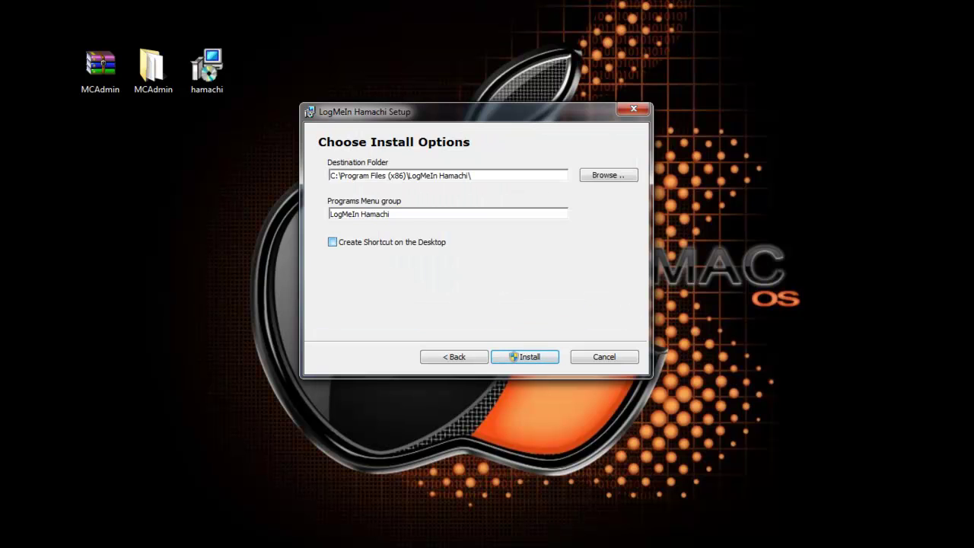
{"action": "left_click", "coordinate": [525, 357]}
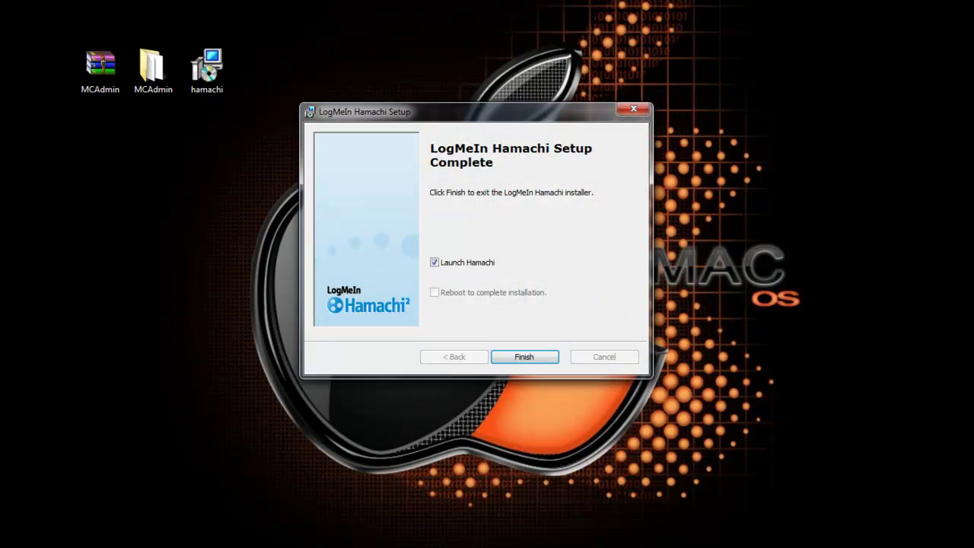
{"action": "key", "text": "Return"}
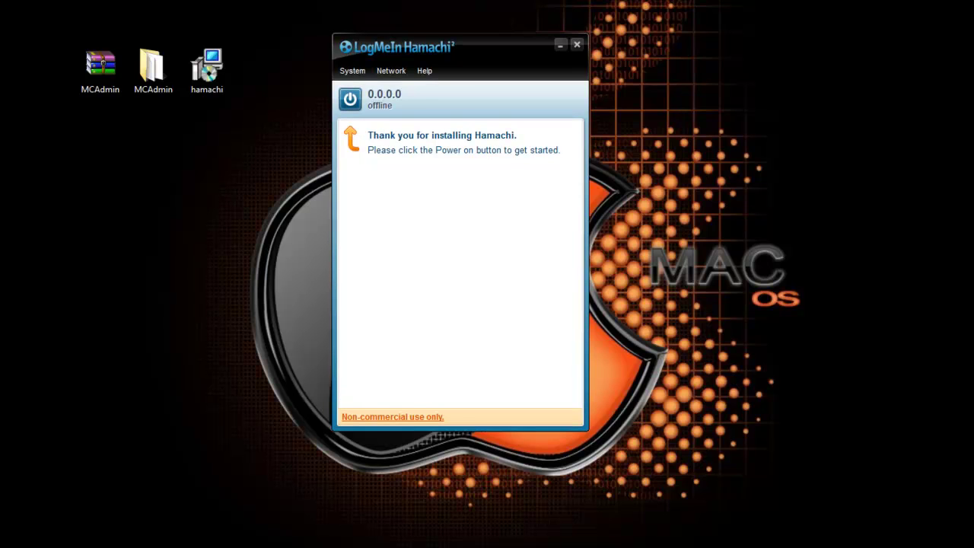
Step: Power on Hamachi and register this computer with a new client name
{"action": "left_click", "coordinate": [350, 99]}
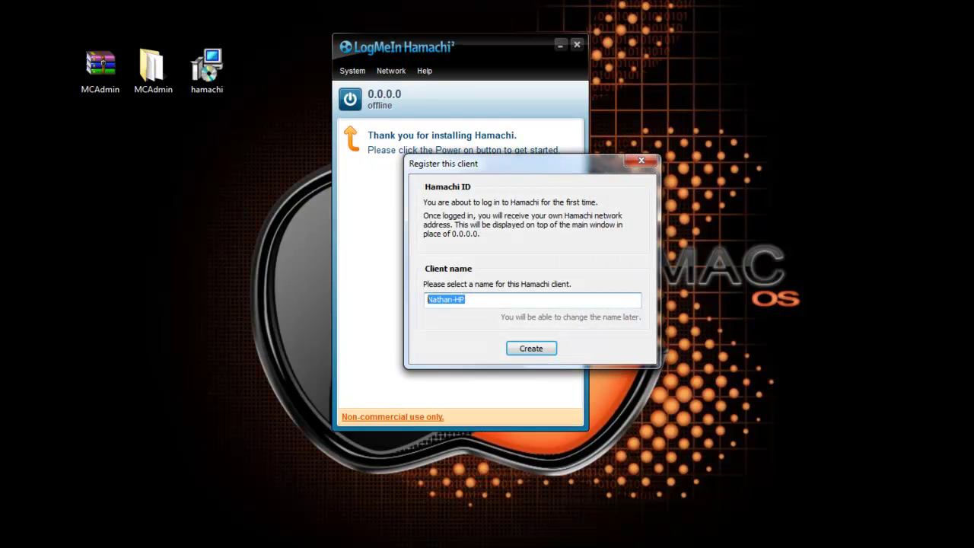
{"action": "type", "text": "Nathan"}
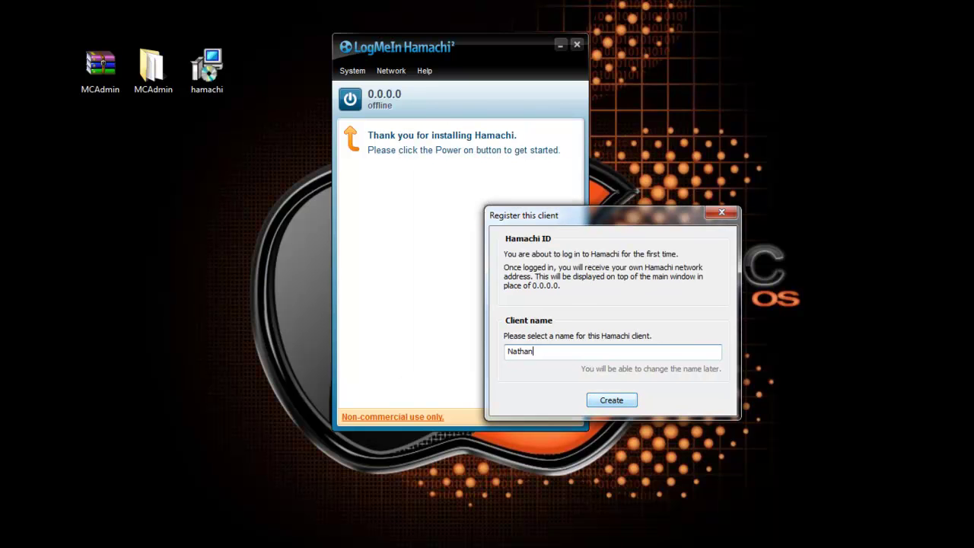
{"action": "key", "text": "Return"}
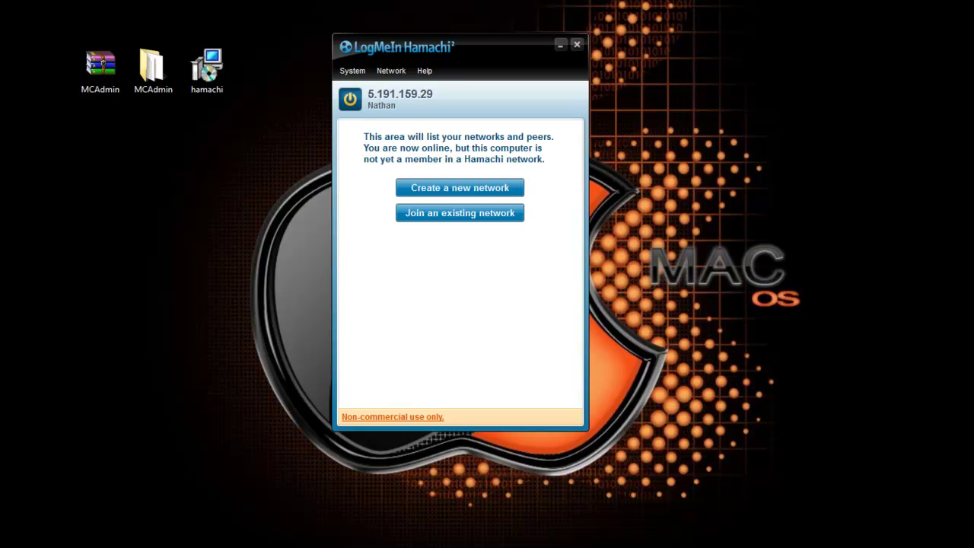
Step: Submit a new network with ID iBVGx and a password
{"action": "left_click", "coordinate": [460, 188]}
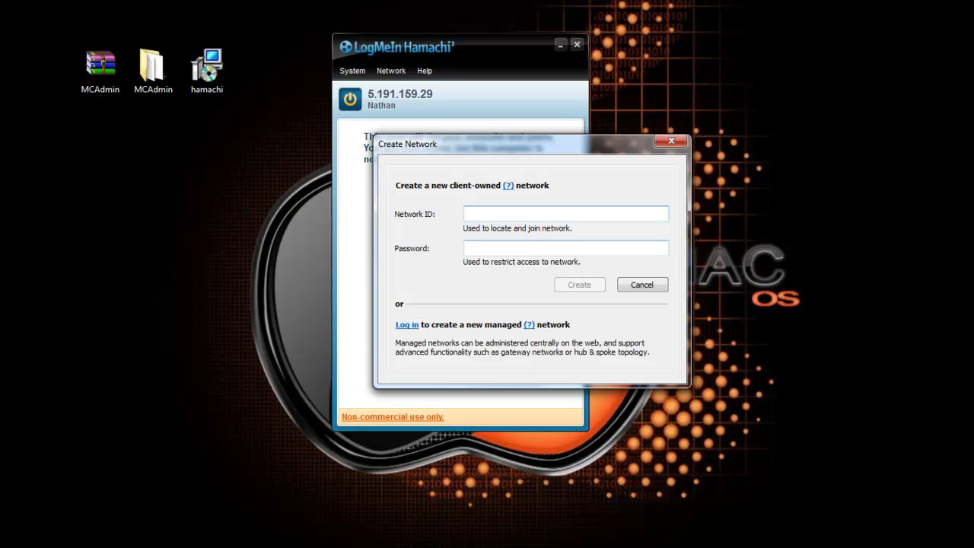
{"action": "left_click_drag", "start_coordinate": [408, 143], "coordinate": [643, 181]}
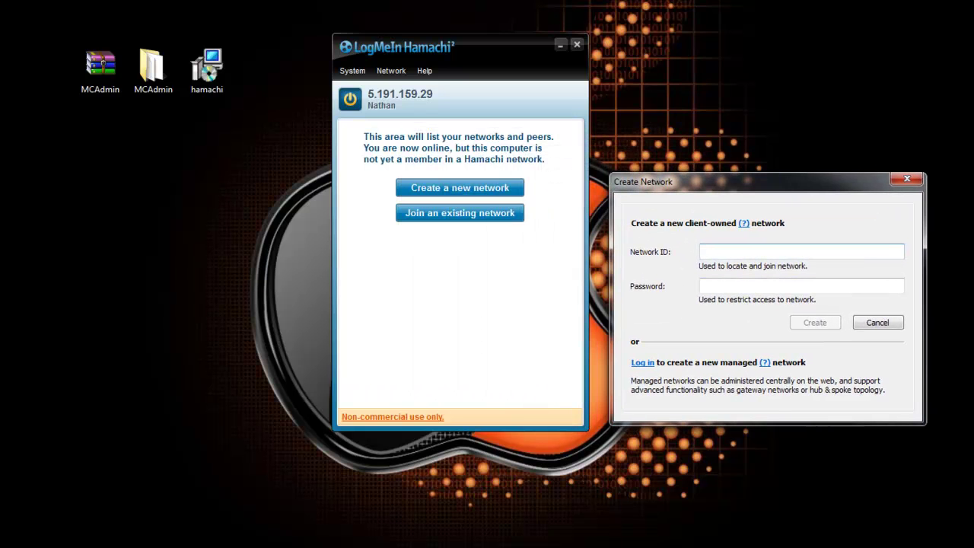
{"action": "type", "text": "iBVGx"}
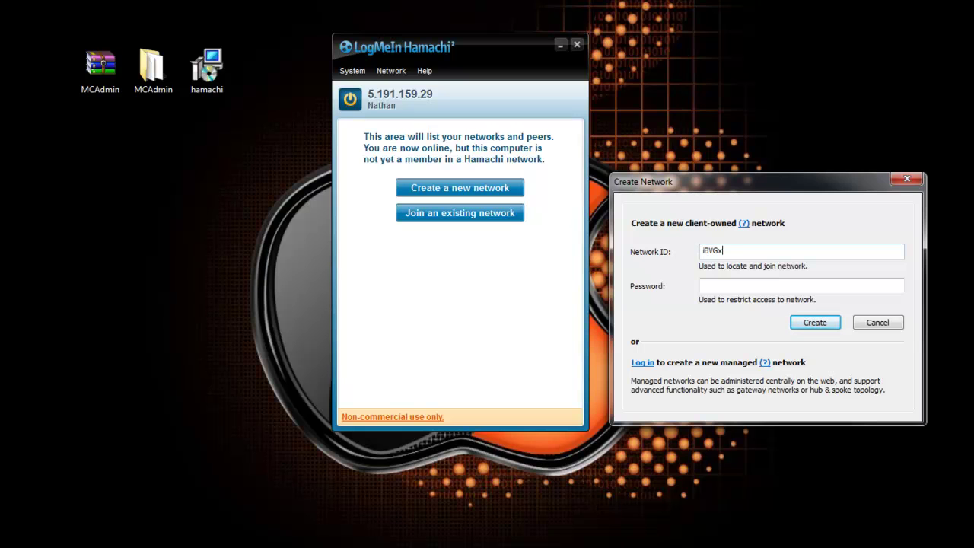
{"action": "left_click", "coordinate": [801, 285]}
{"action": "type", "text": "password"}
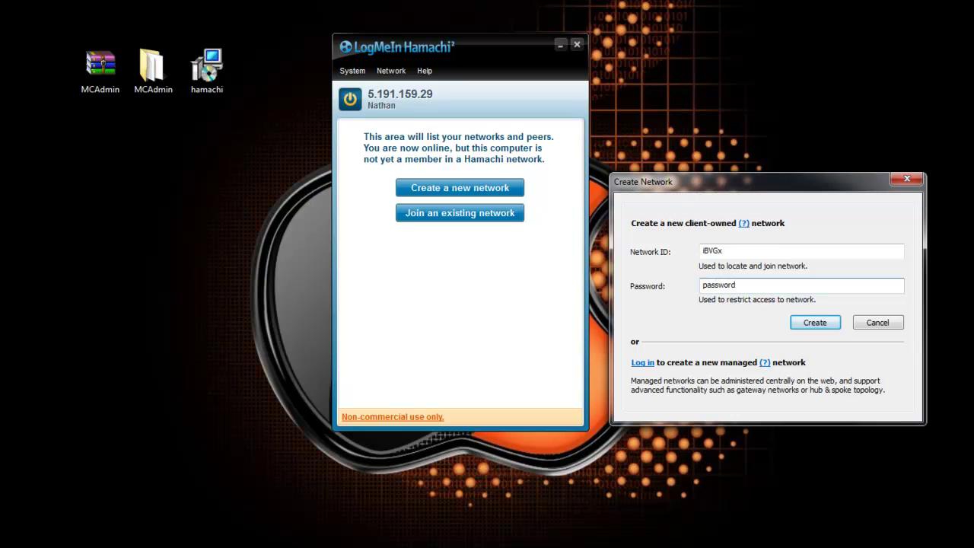
{"action": "key", "text": "ctrl+a"}
{"action": "left_click", "coordinate": [737, 285]}
{"action": "key", "text": "Return"}
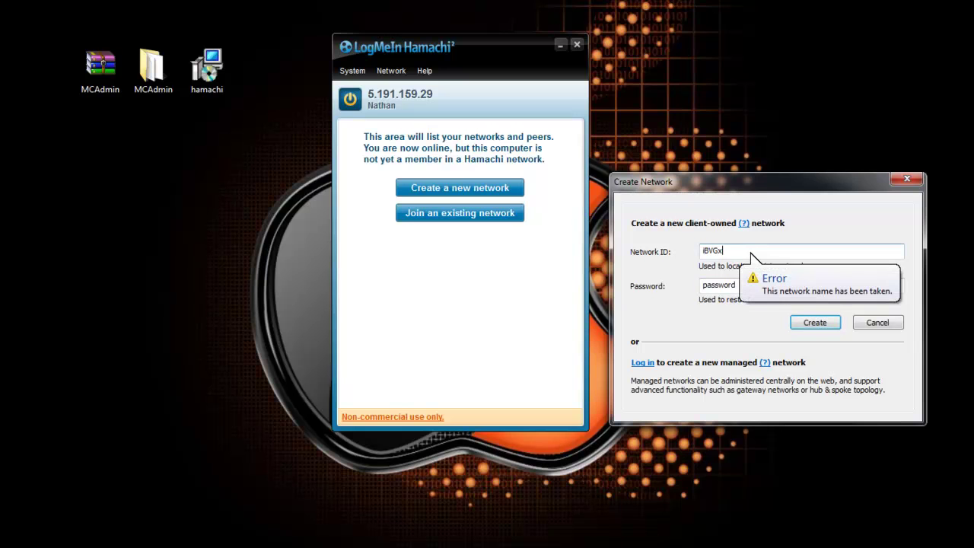
Step: Change the taken network ID and create the network as Zinq_v
{"action": "key", "text": "BackSpace"}
{"action": "key", "text": "BackSpace"}
{"action": "key", "text": "BackSpace"}
{"action": "key", "text": "BackSpace"}
{"action": "key", "text": "BackSpace"}
{"action": "type", "text": "Zinq"}
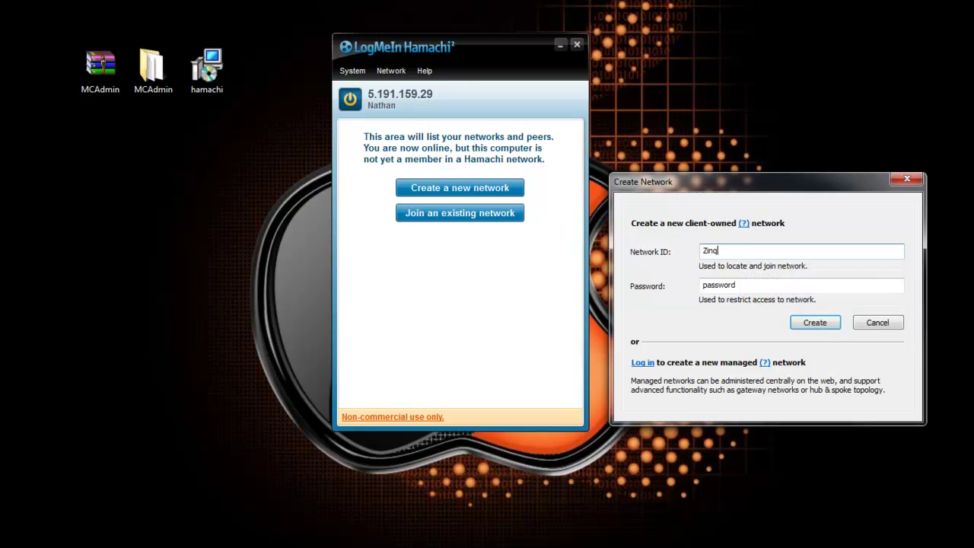
{"action": "key", "text": "Return"}
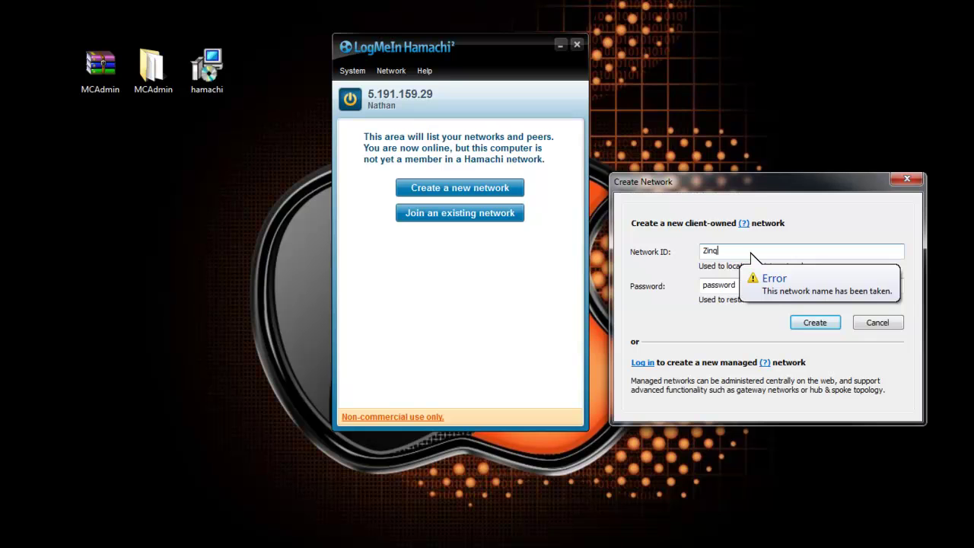
{"action": "type", "text": "_v"}
{"action": "key", "text": "Return"}
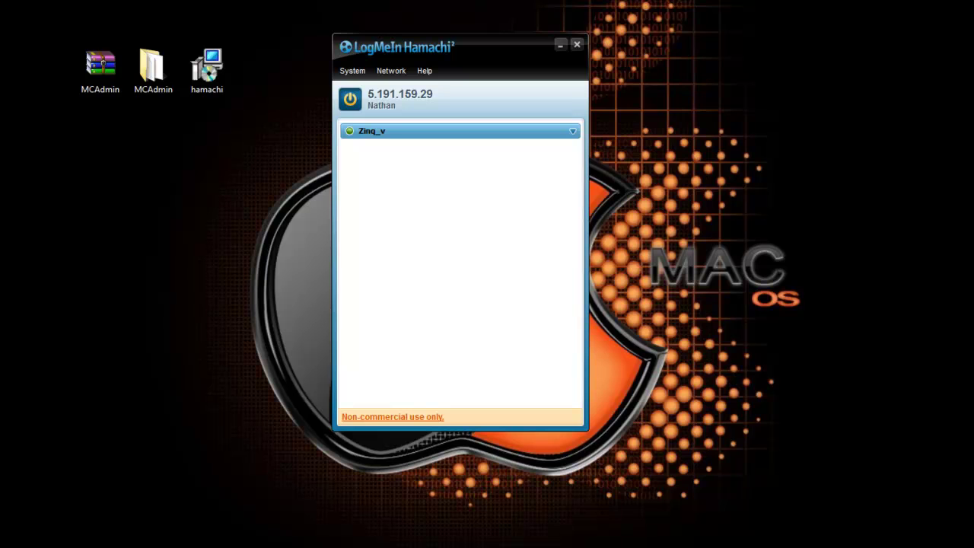
Step: Open the MCAdmin folder, run MCAdmin.exe, and decline the donation request
{"action": "double_click", "coordinate": [153, 67]}
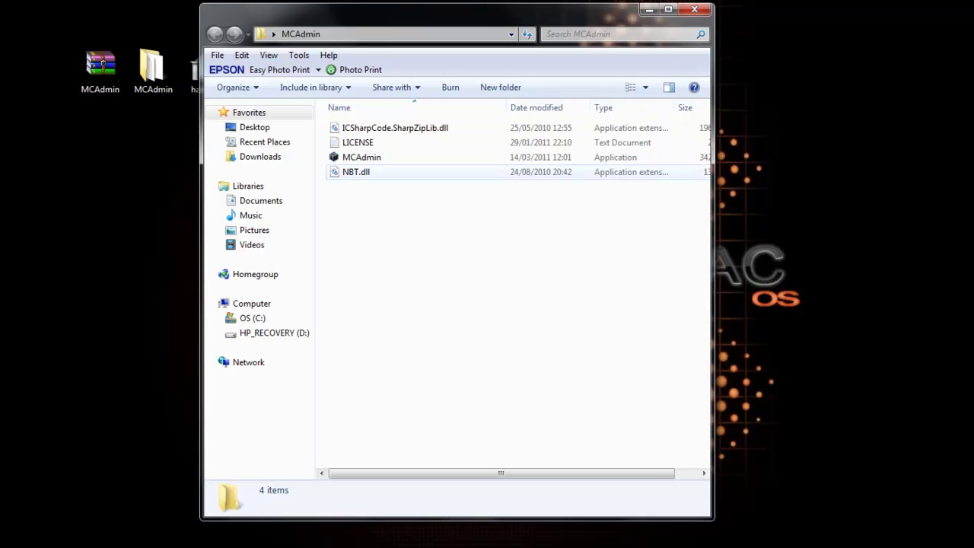
{"action": "left_click", "coordinate": [362, 157]}
{"action": "key", "text": "Return"}
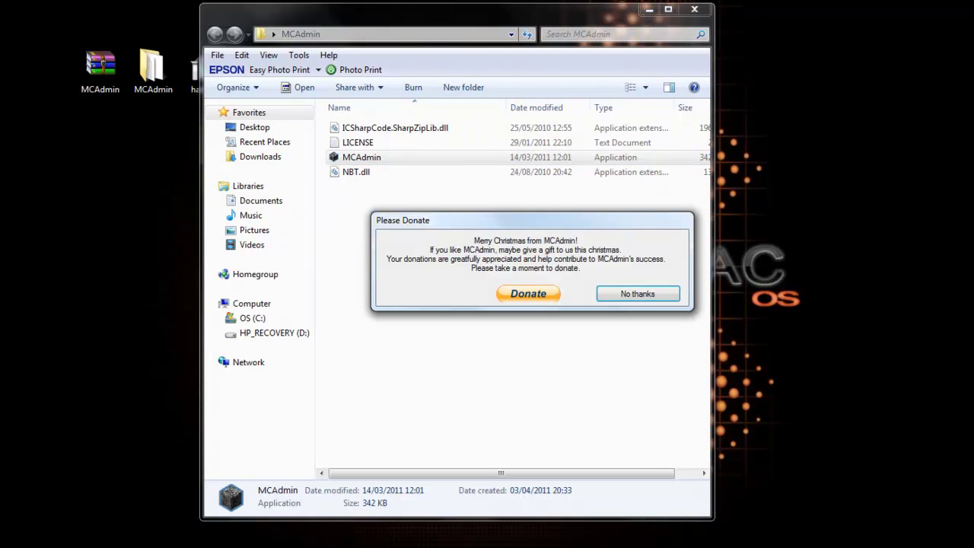
{"action": "key", "text": "Return"}
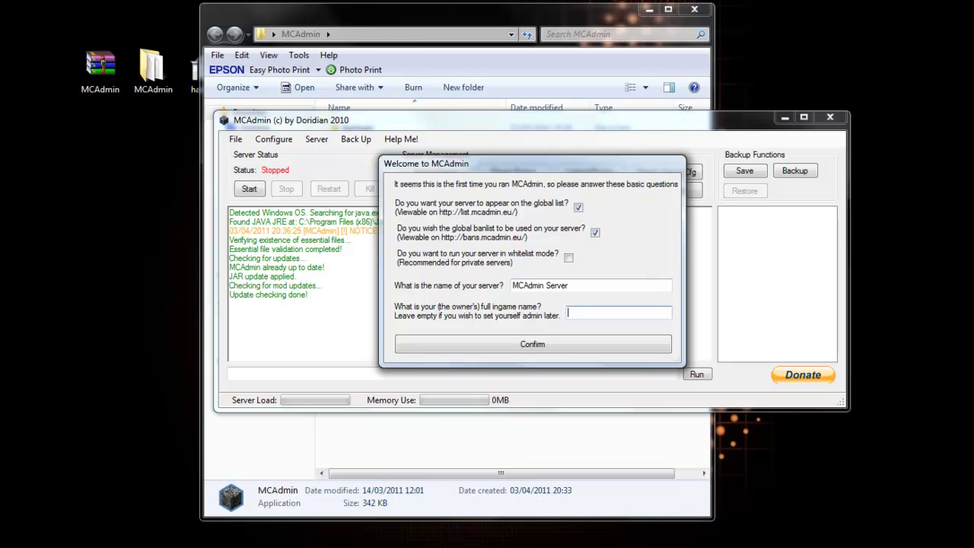
Step: Enter the owner's in-game name, then set the server IP to 5.191.159.29 in Server Props
{"action": "type", "text": "iFuZeV2"}
{"action": "key", "text": "Return"}
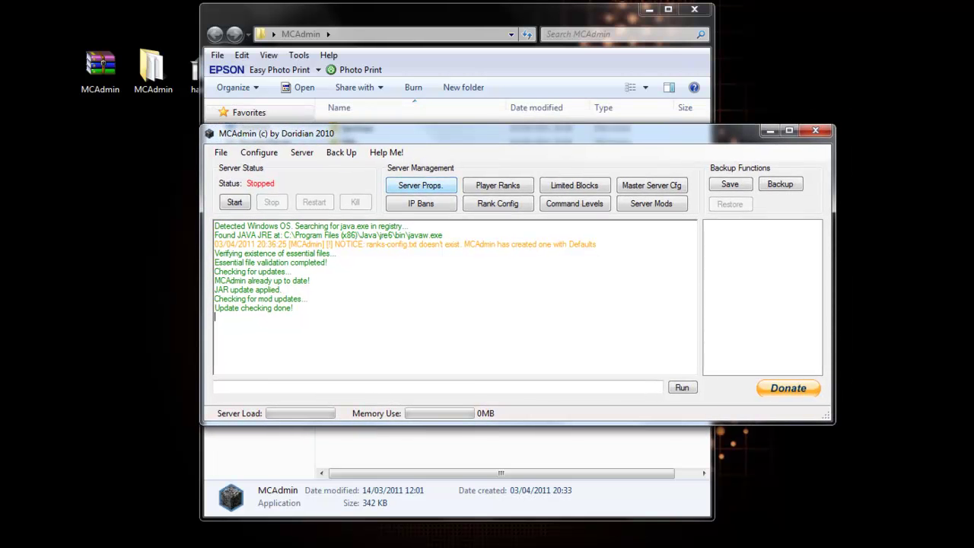
{"action": "key", "text": "Return"}
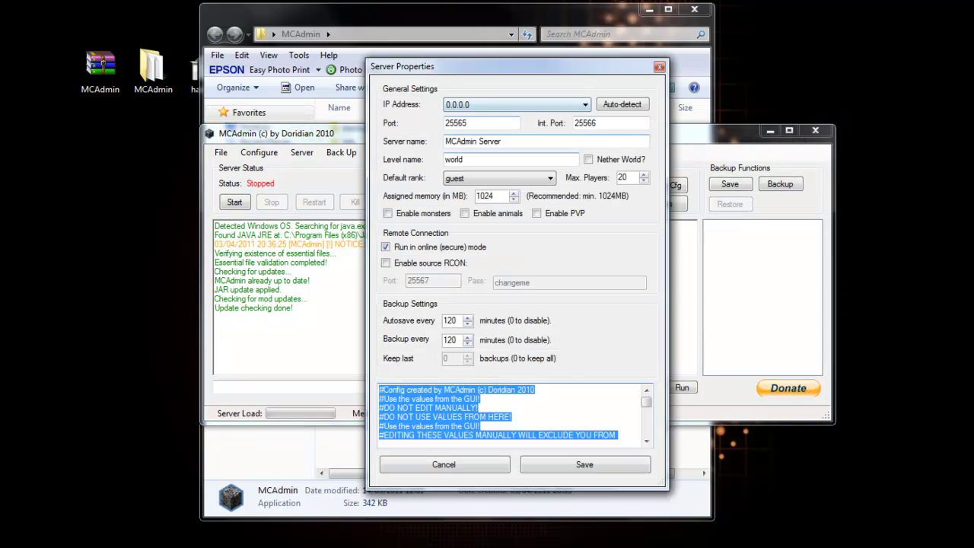
{"action": "key", "text": "Return"}
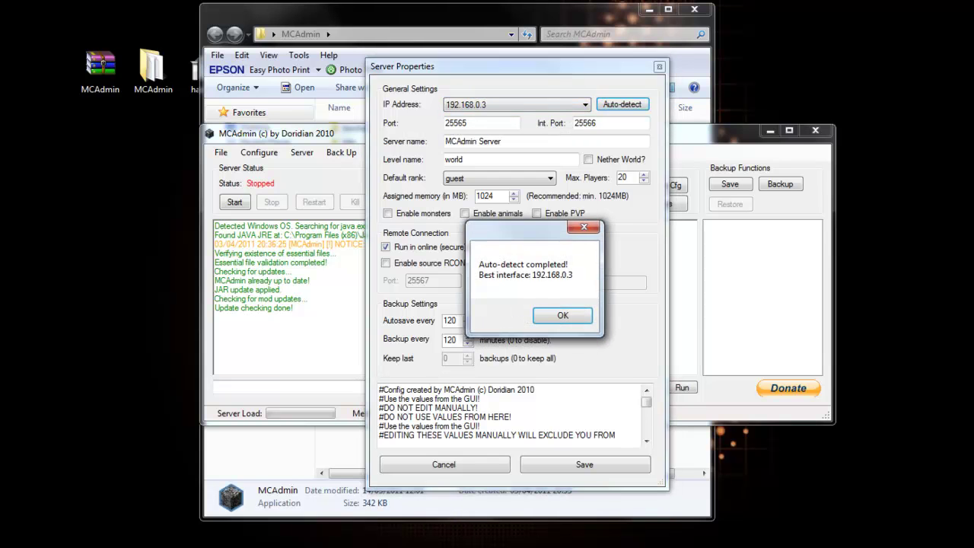
{"action": "key", "text": "Return"}
{"action": "key", "text": "alt+Down"}
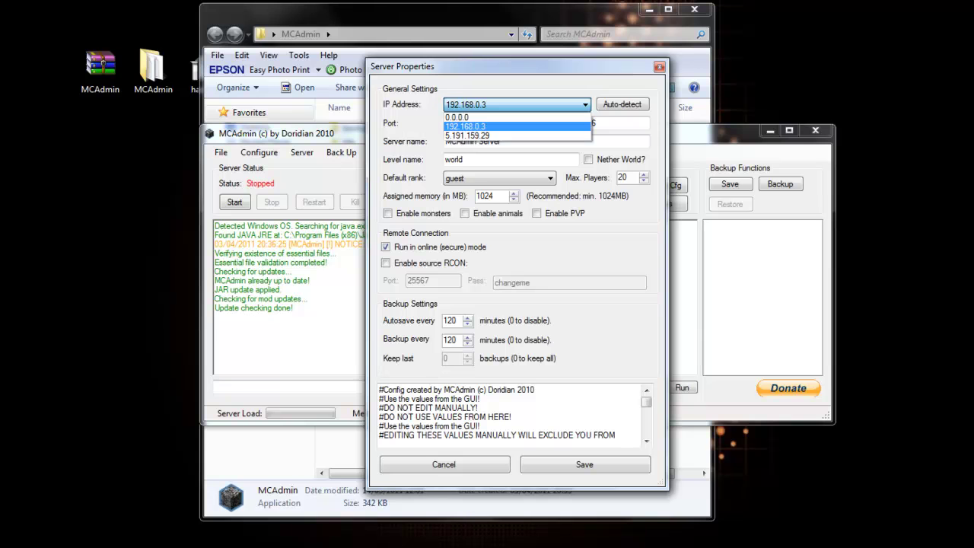
{"action": "key", "text": "Down"}
{"action": "key", "text": "Return"}
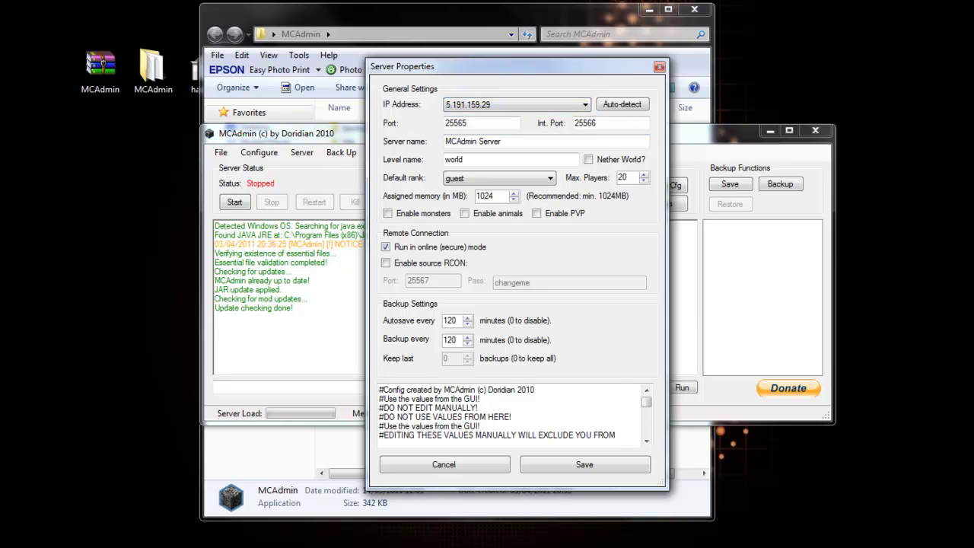
Step: Compare the chosen IP with Hamachi's address, then return to the server properties
{"action": "key", "text": "alt+Tab"}
{"action": "left_click_drag", "start_coordinate": [472, 46], "coordinate": [270, 69]}
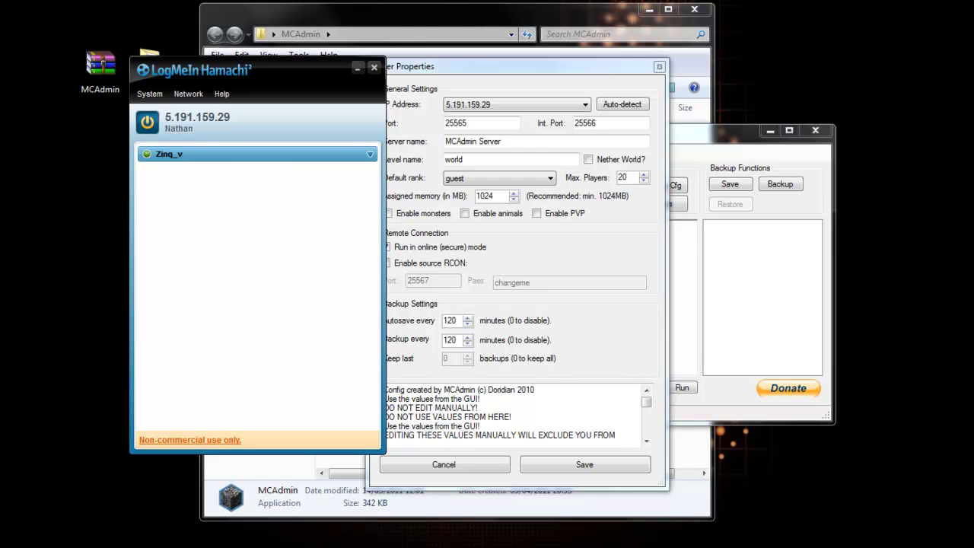
{"action": "left_click", "coordinate": [357, 68]}
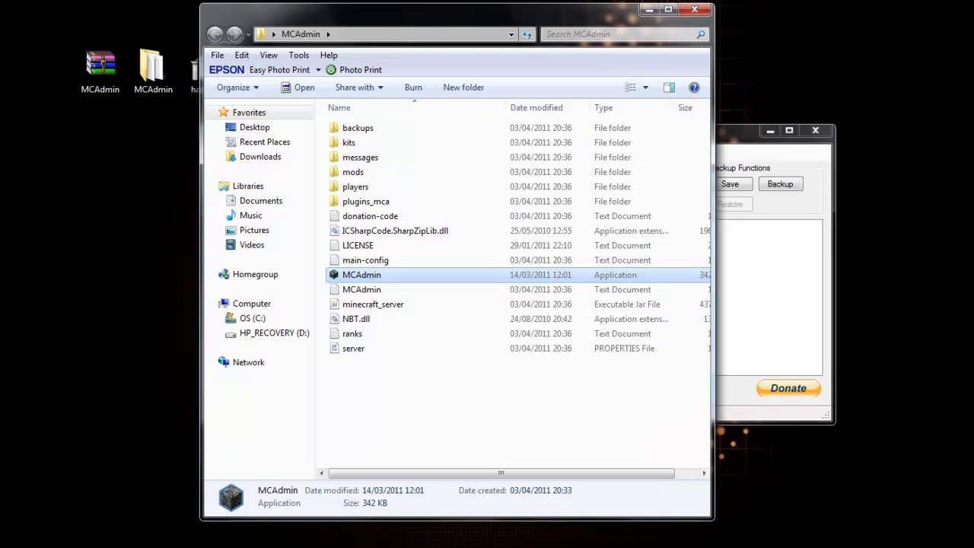
{"action": "left_click", "coordinate": [380, 533]}
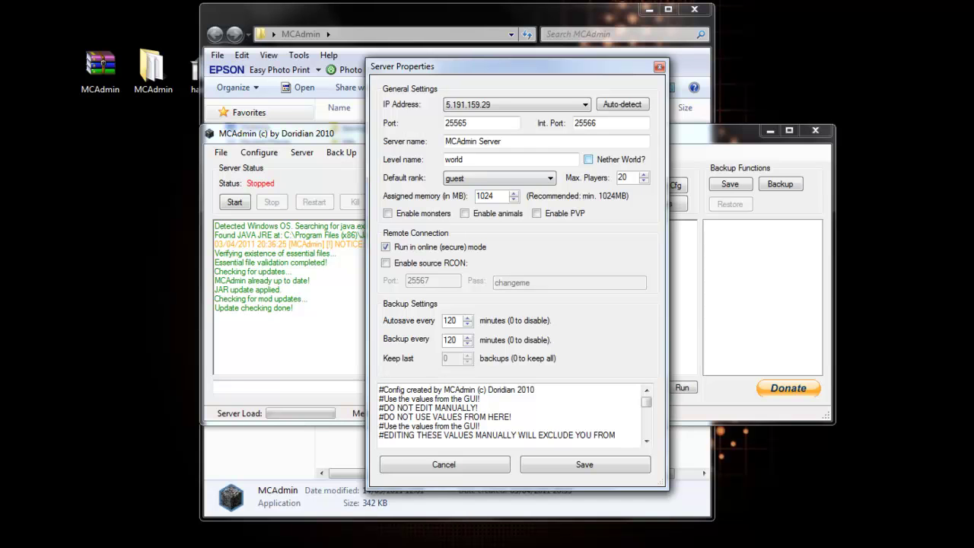
Step: Keep level name world and default rank guest, save, and start the server
{"action": "left_click", "coordinate": [463, 159]}
{"action": "left_click", "coordinate": [498, 178]}
{"action": "left_click", "coordinate": [499, 188]}
{"action": "left_click", "coordinate": [584, 465]}
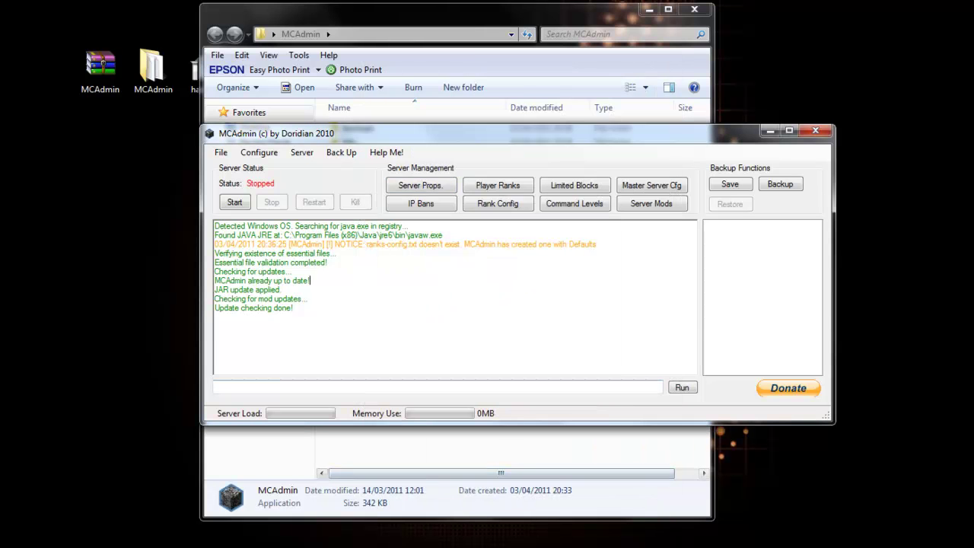
{"action": "left_click", "coordinate": [234, 202]}
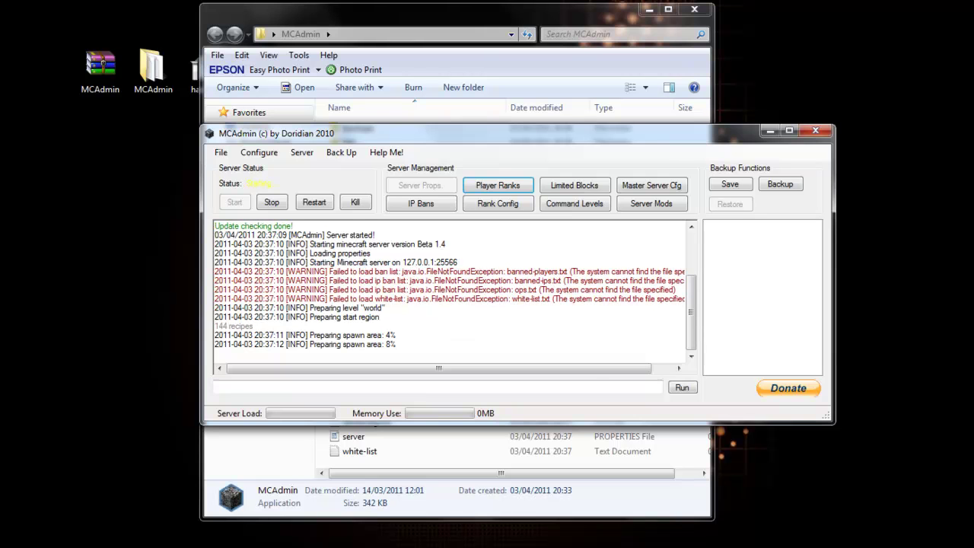
Step: Switch to the MCAdmin folder showing the newly generated world and list files
{"action": "key", "text": "alt+Tab"}
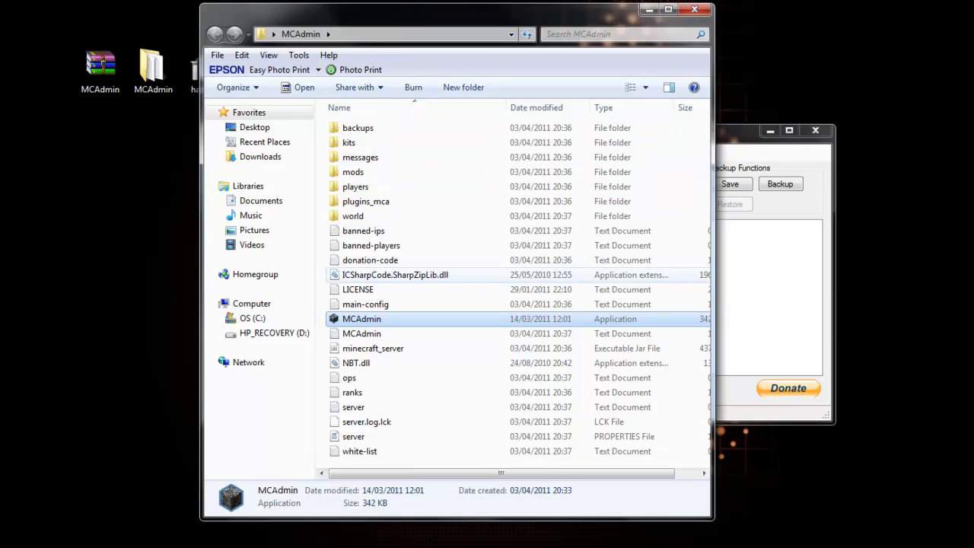
Step: Open ranks.txt in Notepad to check the admin entry, then close it
{"action": "left_click", "coordinate": [352, 392]}
{"action": "double_click", "coordinate": [352, 392]}
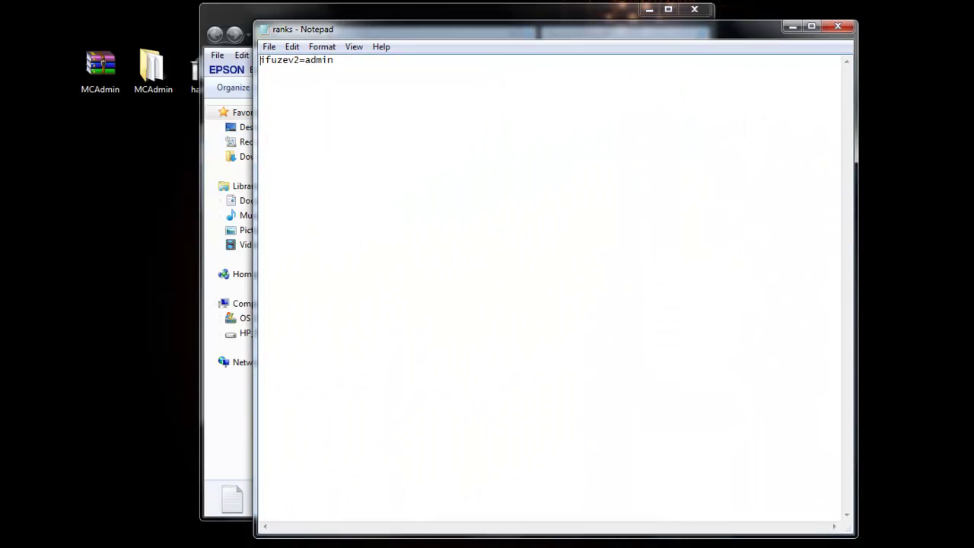
{"action": "left_click", "coordinate": [837, 23]}
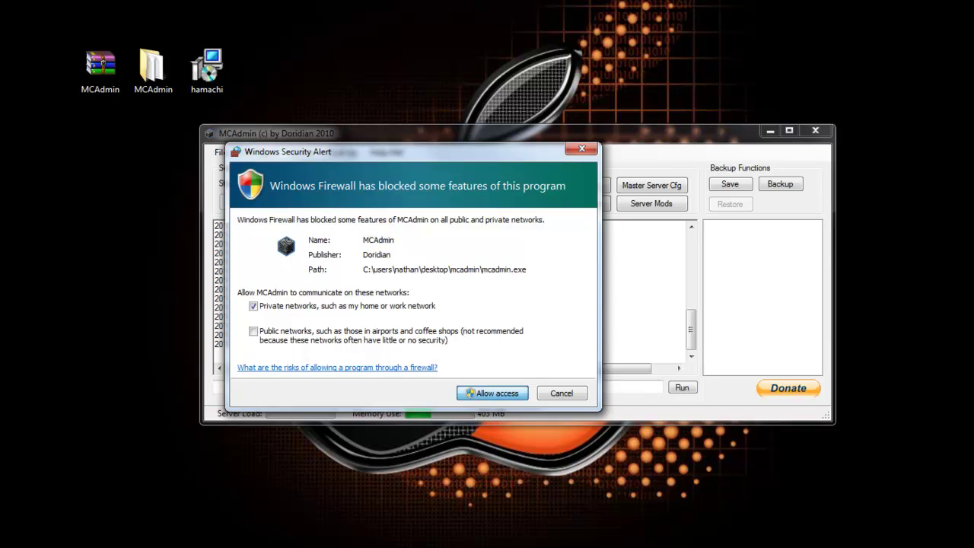
Step: Allow the MCAdmin server through the firewall and bring Minecraft Beta 1.4 up at its main menu
{"action": "key", "text": "Return"}
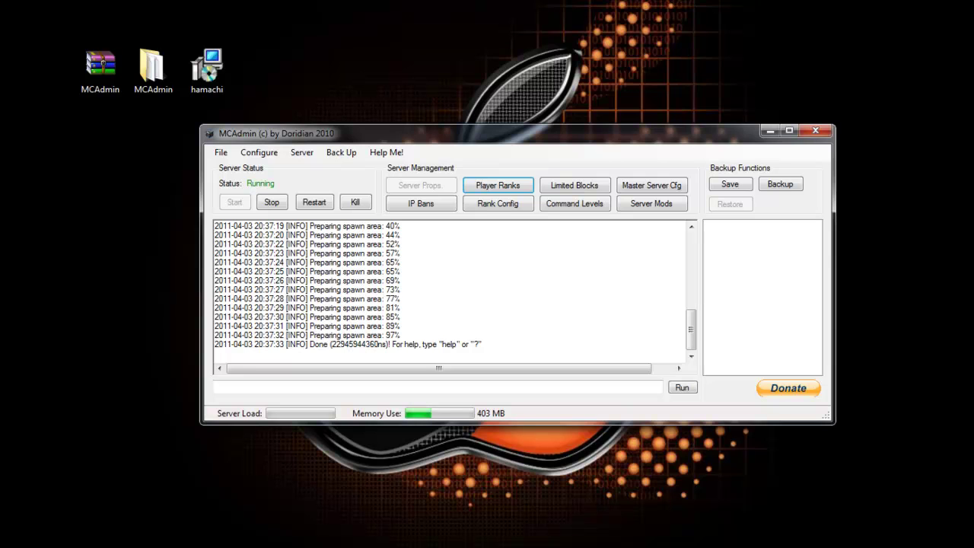
{"action": "key", "text": "super"}
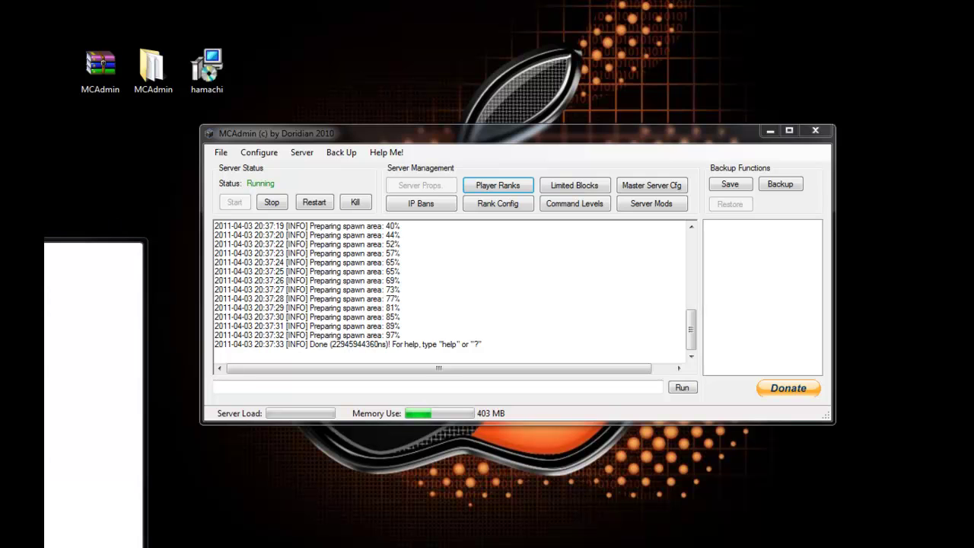
{"action": "key", "text": "Escape"}
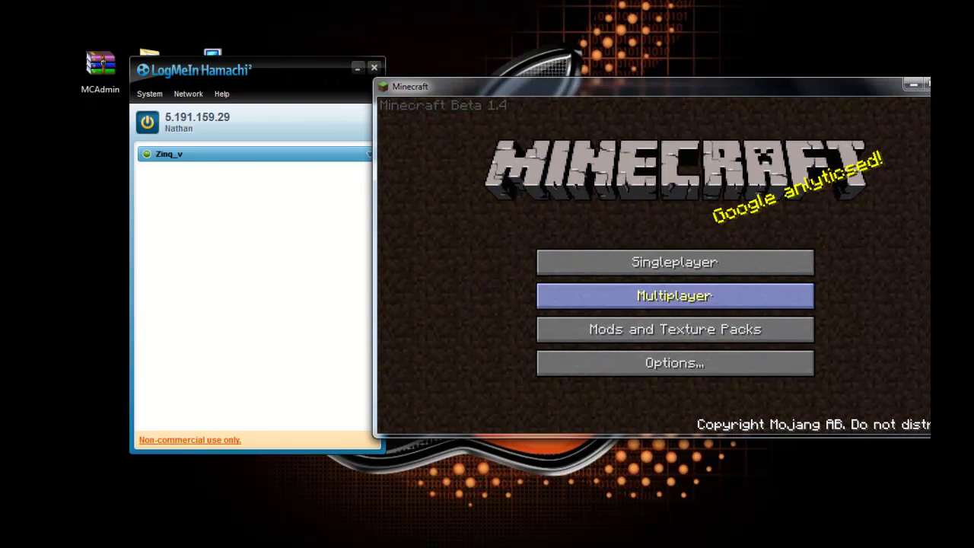
{"action": "left_click", "coordinate": [674, 295]}
{"action": "key", "text": "BackSpace"}
{"action": "key", "text": "BackSpace"}
{"action": "key", "text": "BackSpace"}
{"action": "key", "text": "BackSpace"}
{"action": "key", "text": "BackSpace"}
{"action": "key", "text": "BackSpace"}
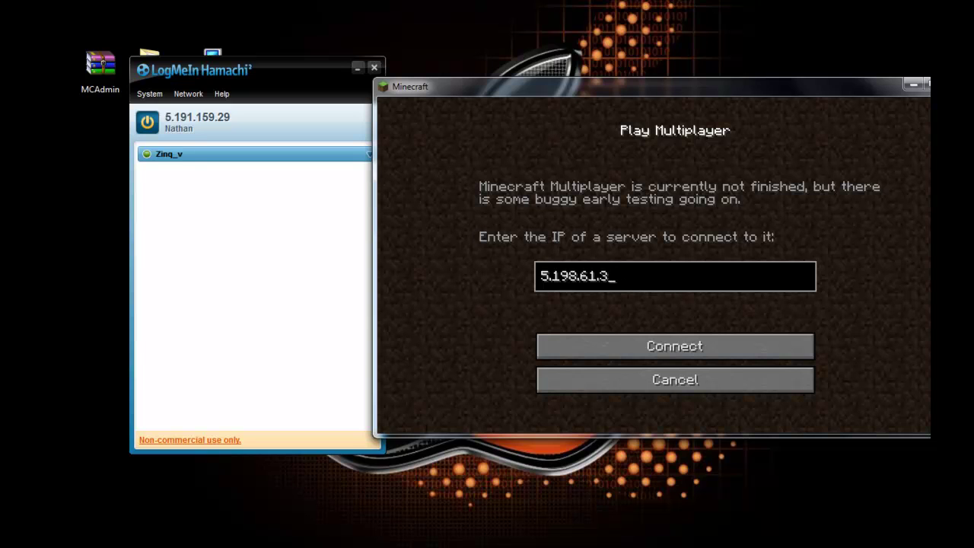
{"action": "key", "text": "BackSpace"}
{"action": "type", "text": "1.159.29"}
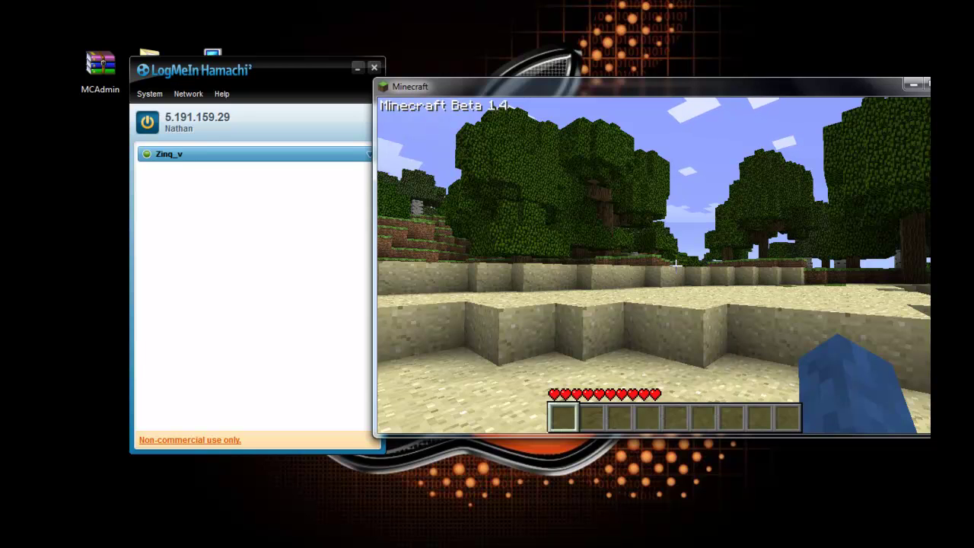
Step: Move the game window left, resume play, and mine a sand block, then place it back
{"action": "key", "text": "Escape"}
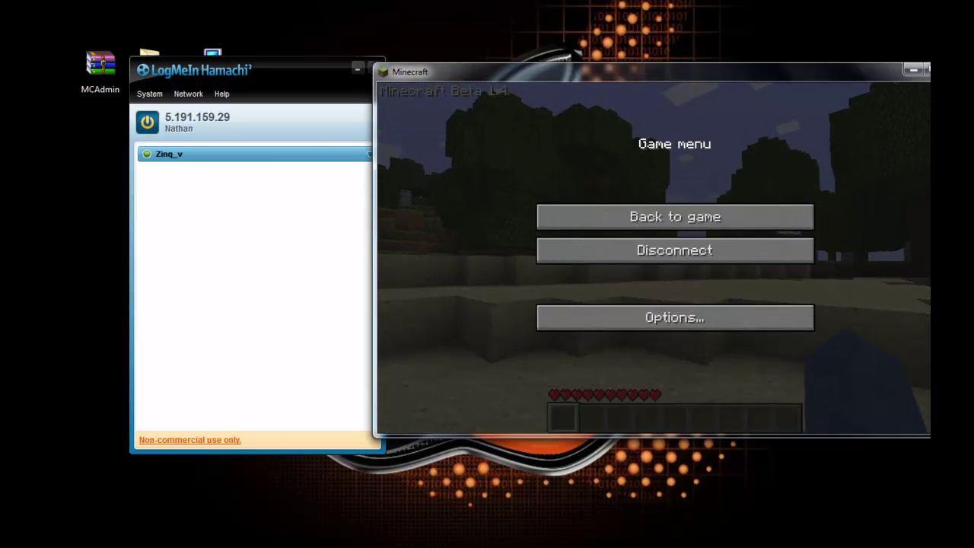
{"action": "left_click_drag", "start_coordinate": [532, 74], "coordinate": [441, 74]}
{"action": "left_click", "coordinate": [583, 218]}
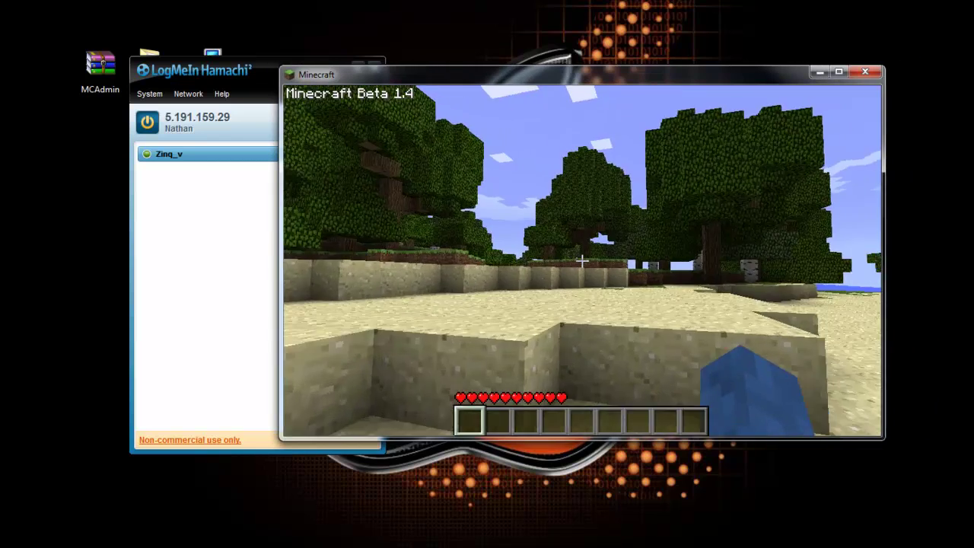
{"action": "left_click_drag", "start_coordinate": [582, 261], "coordinate": [582, 261]}
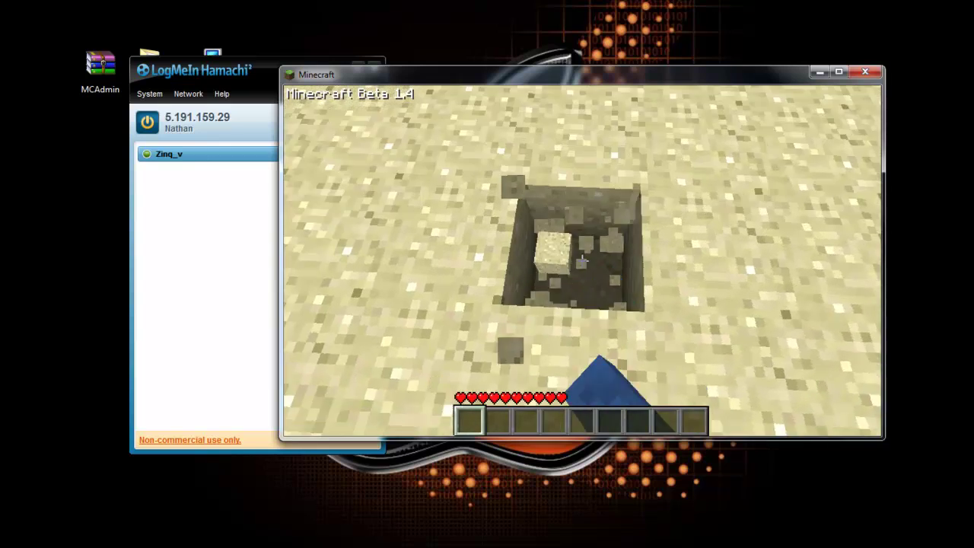
{"action": "right_click", "coordinate": [582, 261]}
Step: Send a chat line and the !give 20 1 command to receive a glass block
{"action": "type", "text": "t"}
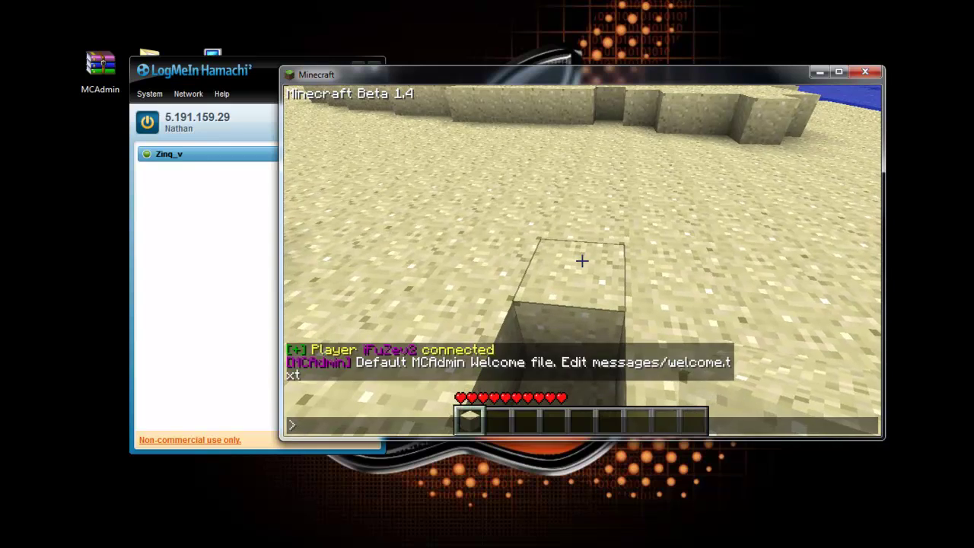
{"action": "type", "text": "!giv"}
{"action": "key", "text": "Return"}
{"action": "scroll", "coordinate": [582, 261], "scroll_direction": "down", "scroll_amount": 1}
{"action": "key", "text": "t"}
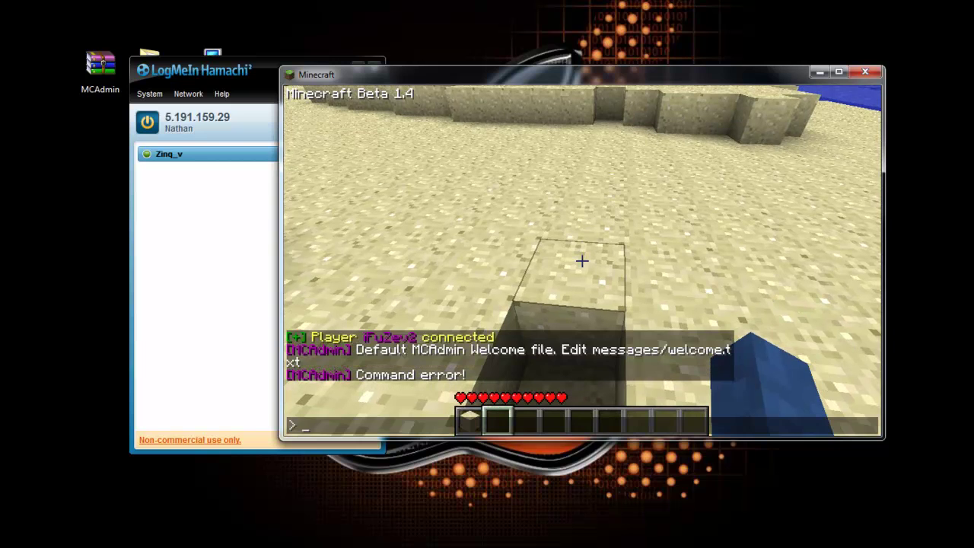
{"action": "type", "text": "!give 20 1"}
{"action": "key", "text": "Return"}
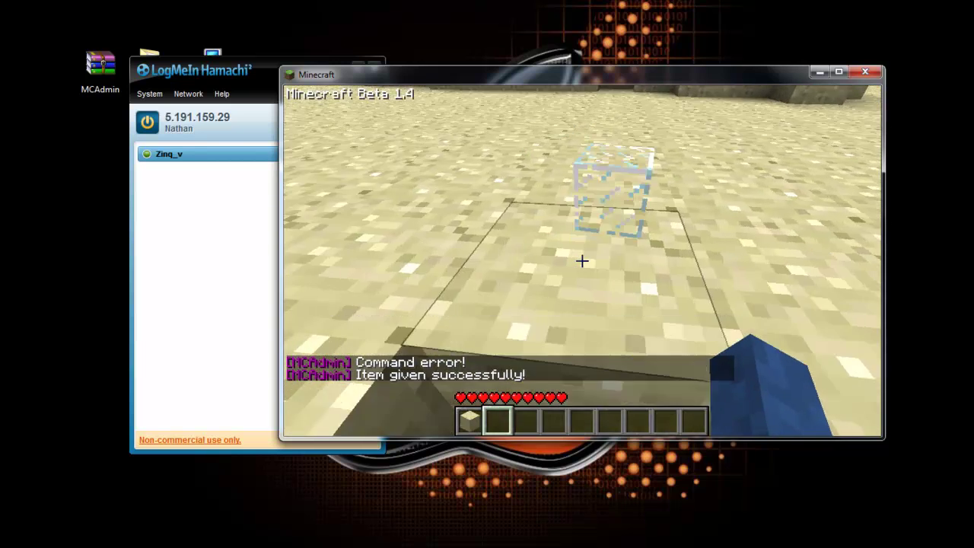
Step: Try the /help and /op chat commands, cancelling them unsent, and review the chat messages
{"action": "type", "text": "t"}
{"action": "type", "text": "/help"}
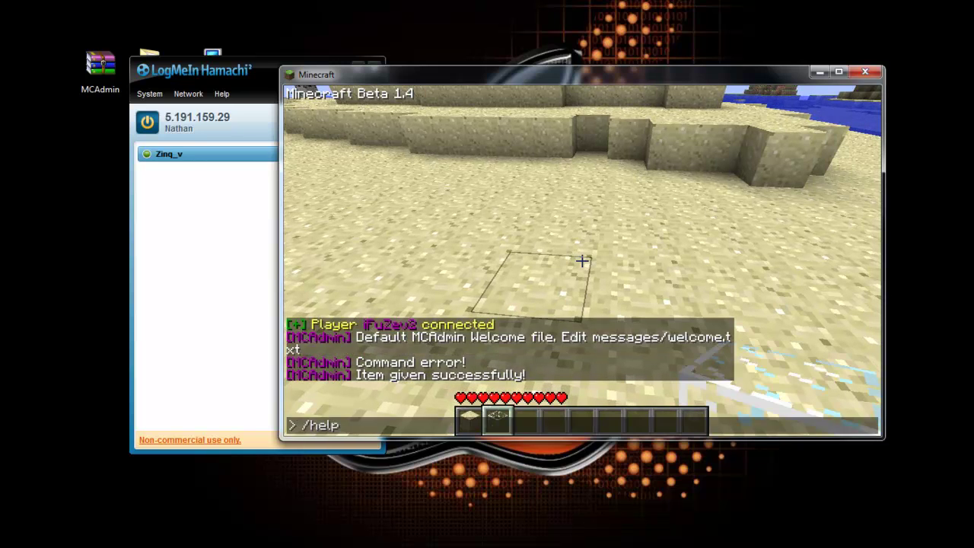
{"action": "key", "text": "Escape"}
{"action": "key", "text": "t"}
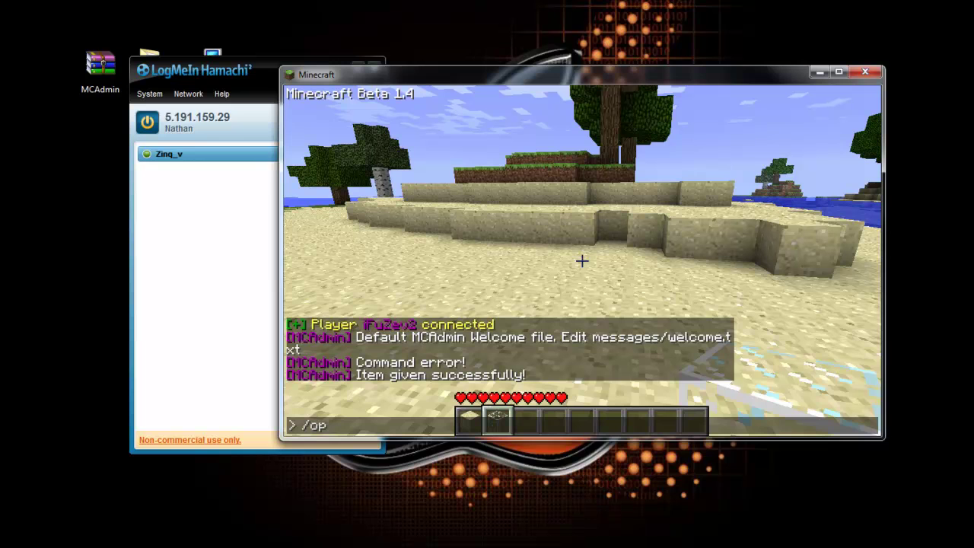
{"action": "key", "text": "Escape"}
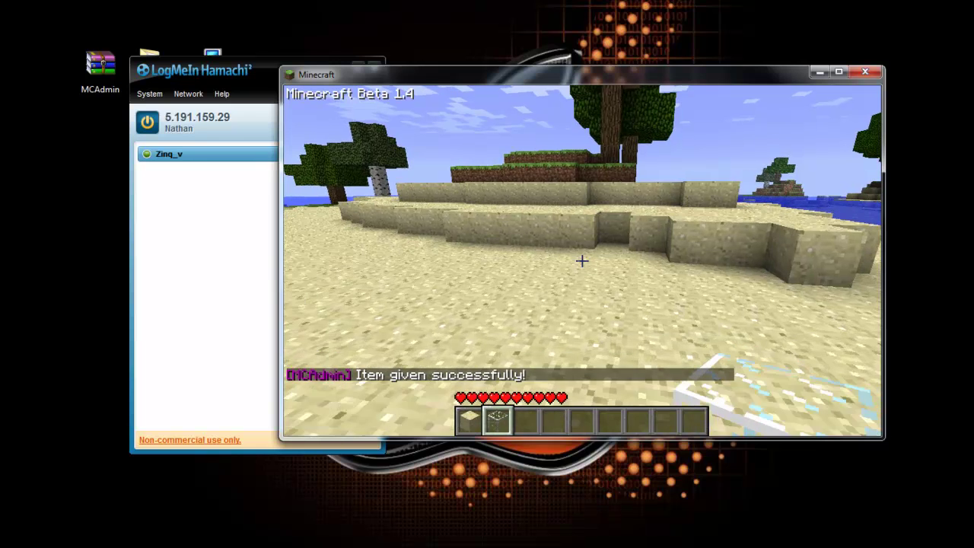
{"action": "key", "text": "t"}
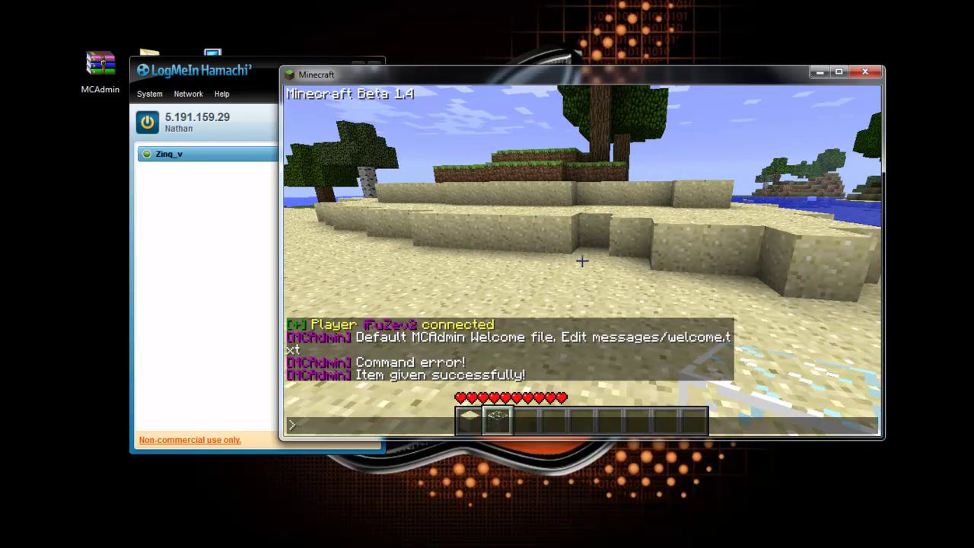
{"action": "type", "text": "/h"}
{"action": "key", "text": "Escape"}
{"action": "key", "text": "t"}
{"action": "key", "text": "Escape"}
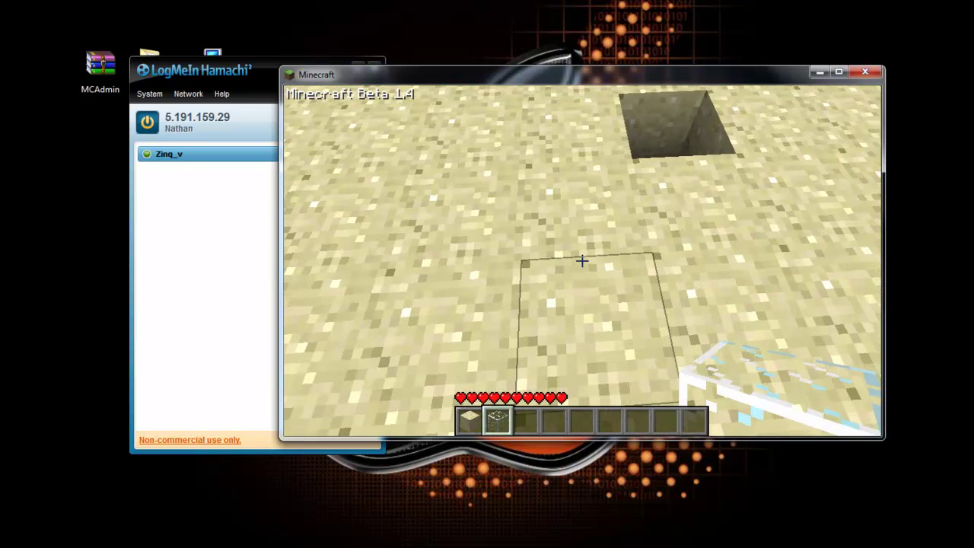
Step: Mine another sand block, then disconnect from the server to the title screen
{"action": "left_click_drag", "start_coordinate": [583, 261], "coordinate": [582, 261]}
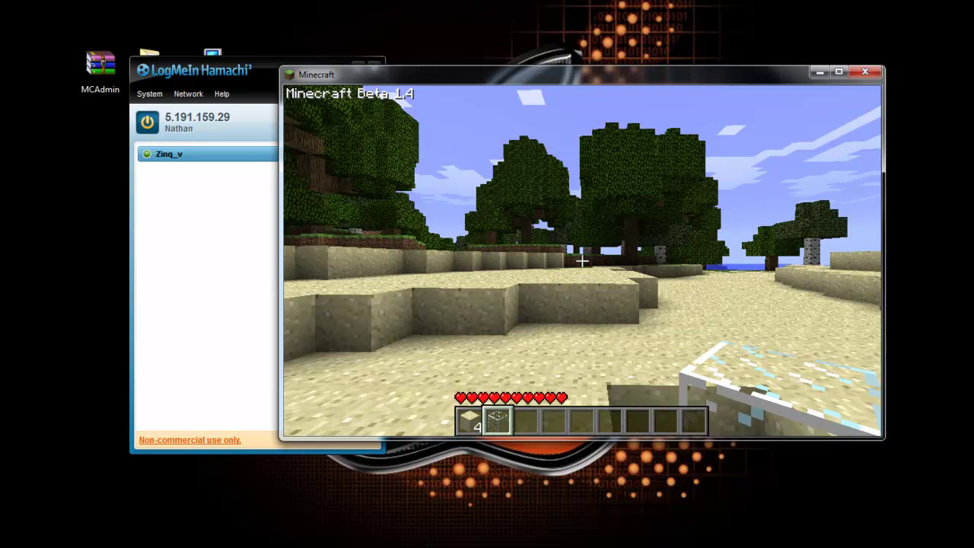
{"action": "key", "text": "Escape"}
{"action": "left_click", "coordinate": [581, 252]}
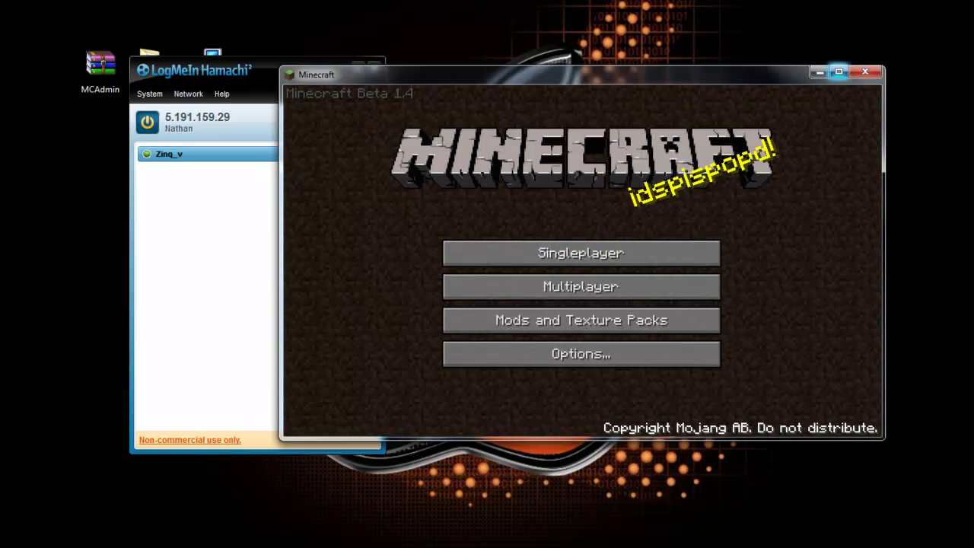
Step: Close Minecraft, take the Hamachi network offline, and stop the server in MCAdmin
{"action": "left_click", "coordinate": [864, 71]}
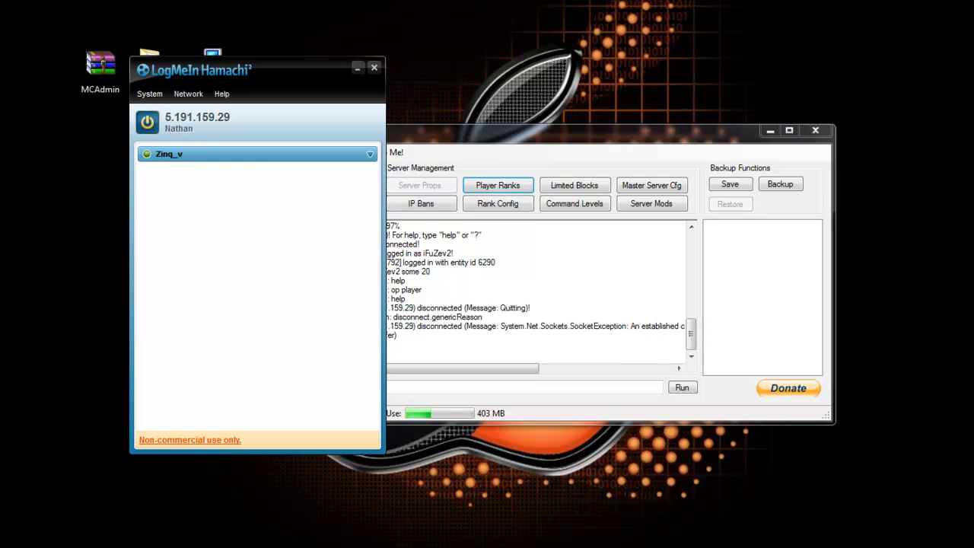
{"action": "left_click", "coordinate": [147, 122]}
{"action": "left_click", "coordinate": [679, 369]}
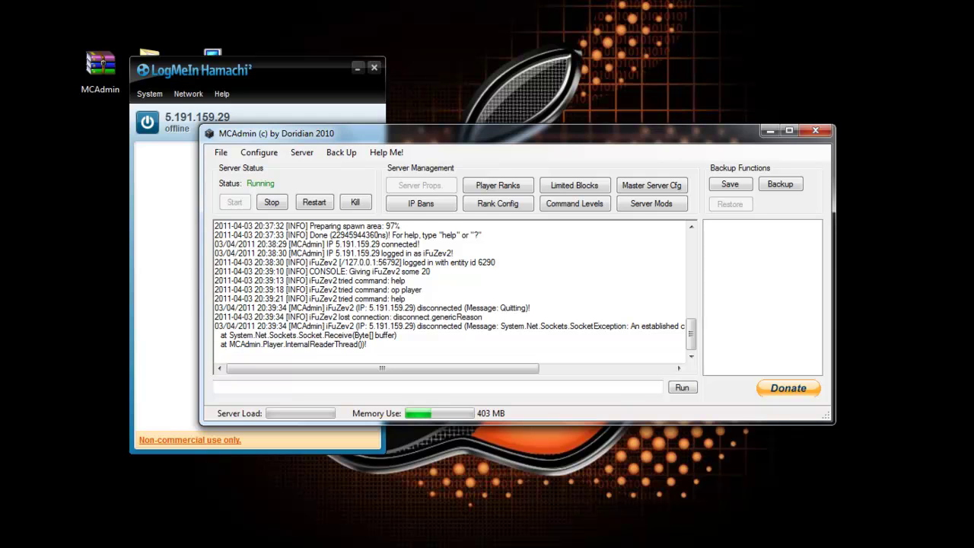
{"action": "scroll", "coordinate": [449, 293], "scroll_direction": "up", "scroll_amount": 2}
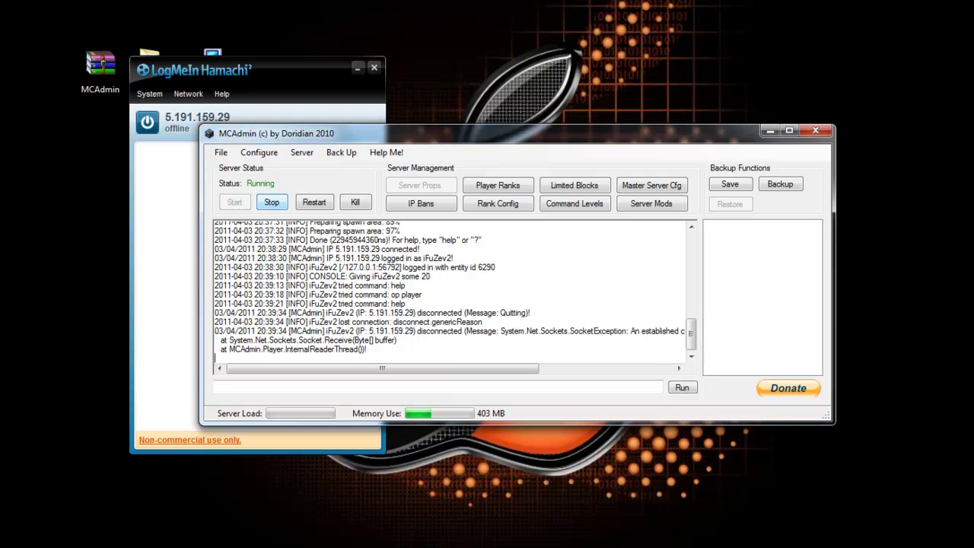
{"action": "left_click", "coordinate": [272, 201]}
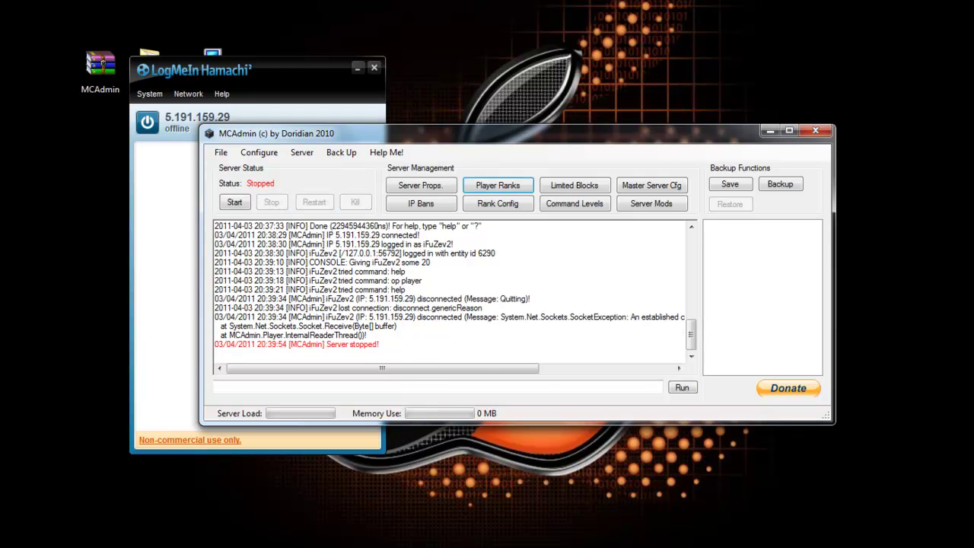